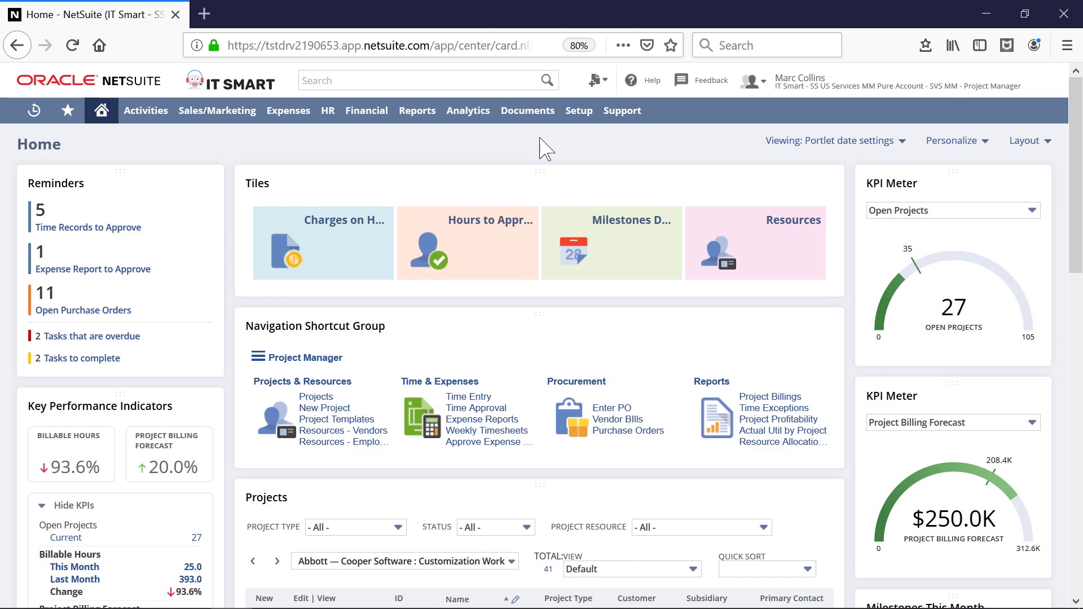
- Filter the Projects portlet to Awarded and open PRJ1141's resource allocations
scroll(525, 193, "down", 5)
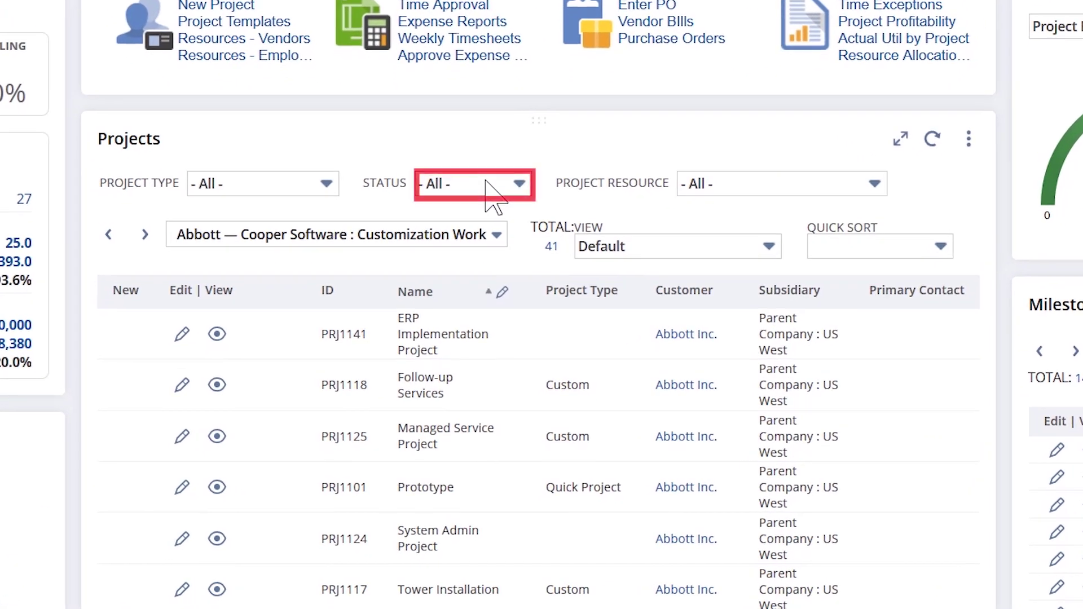
left_click(504, 265)
left_click(483, 251)
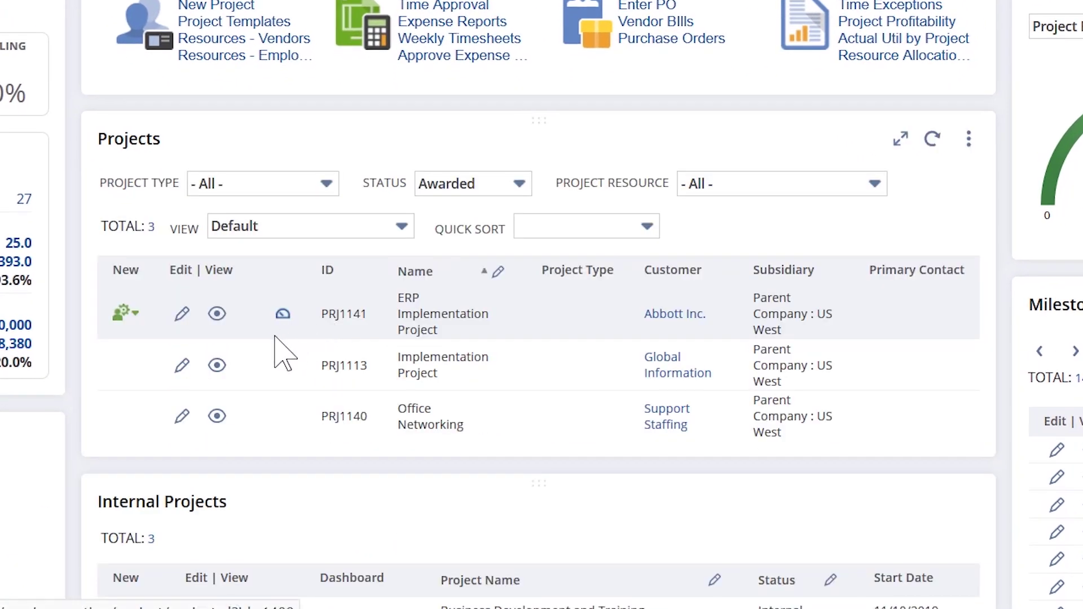
left_click(217, 315)
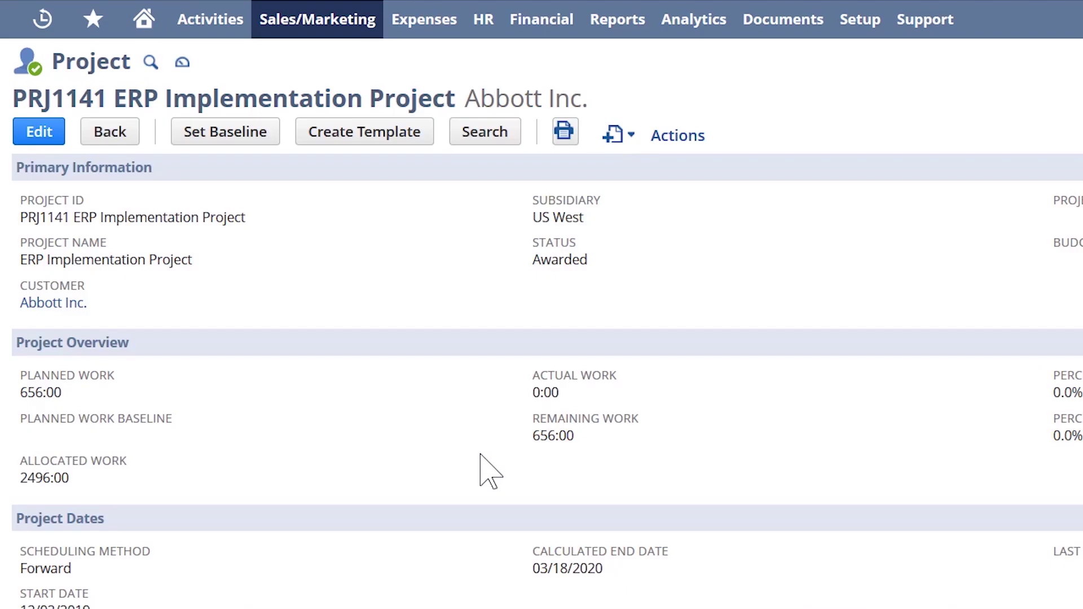
scroll(259, 564, "down", 5)
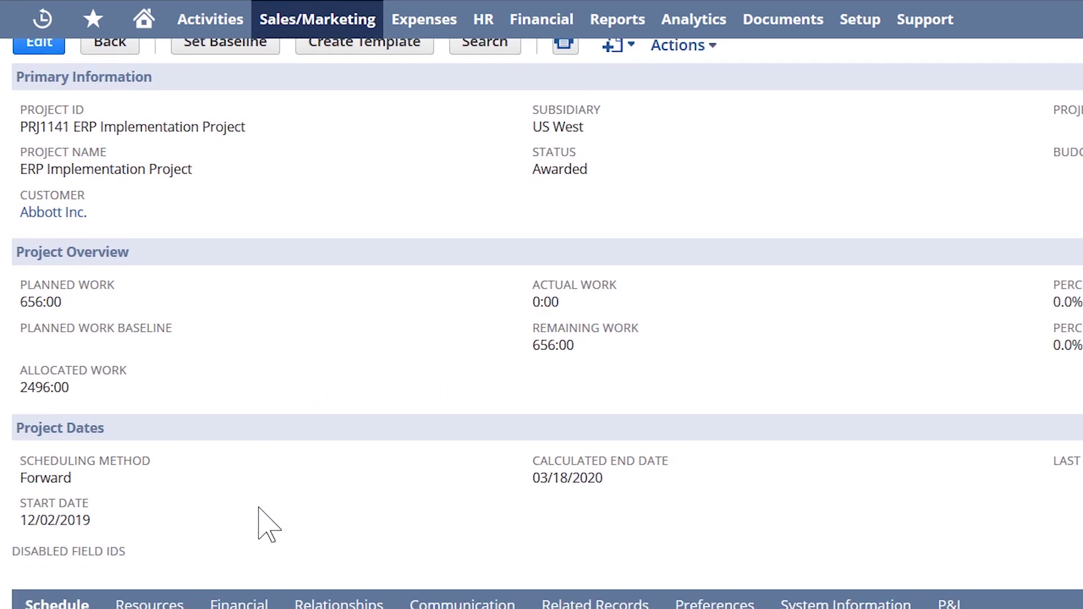
scroll(261, 279, "down", 3)
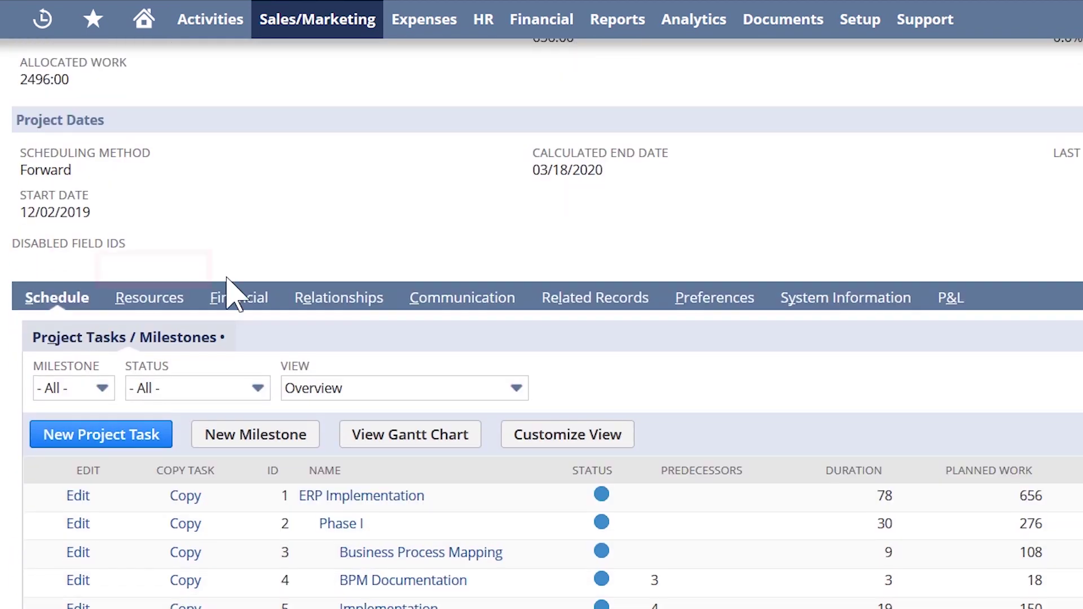
left_click(175, 268)
scroll(339, 384, "down", 4)
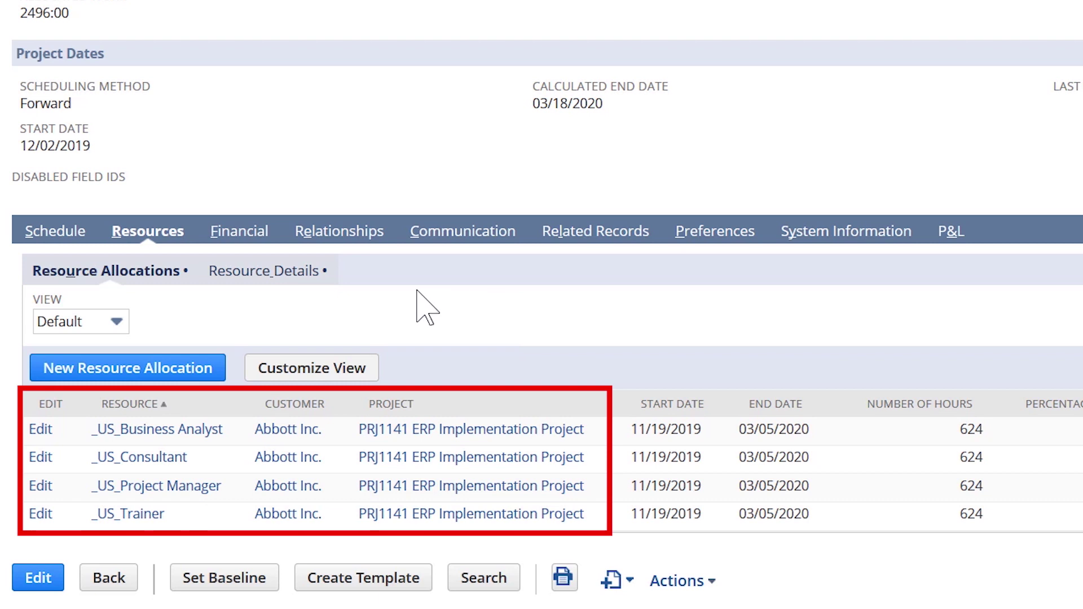
- Review the project's tasks in the Schedule Assignees view, then return to Resources
left_click(51, 233)
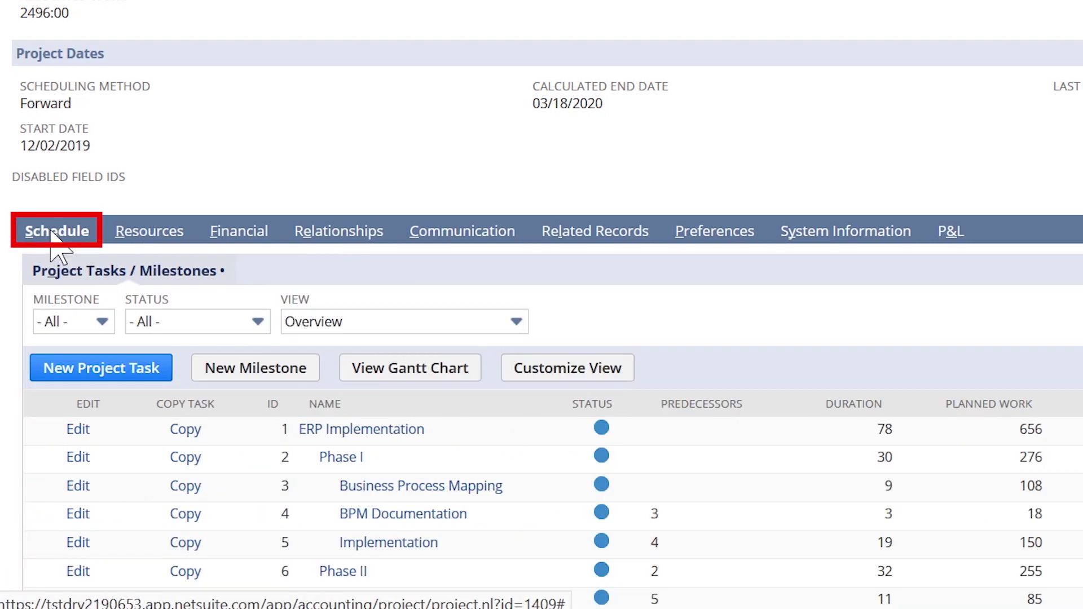
left_click(388, 325)
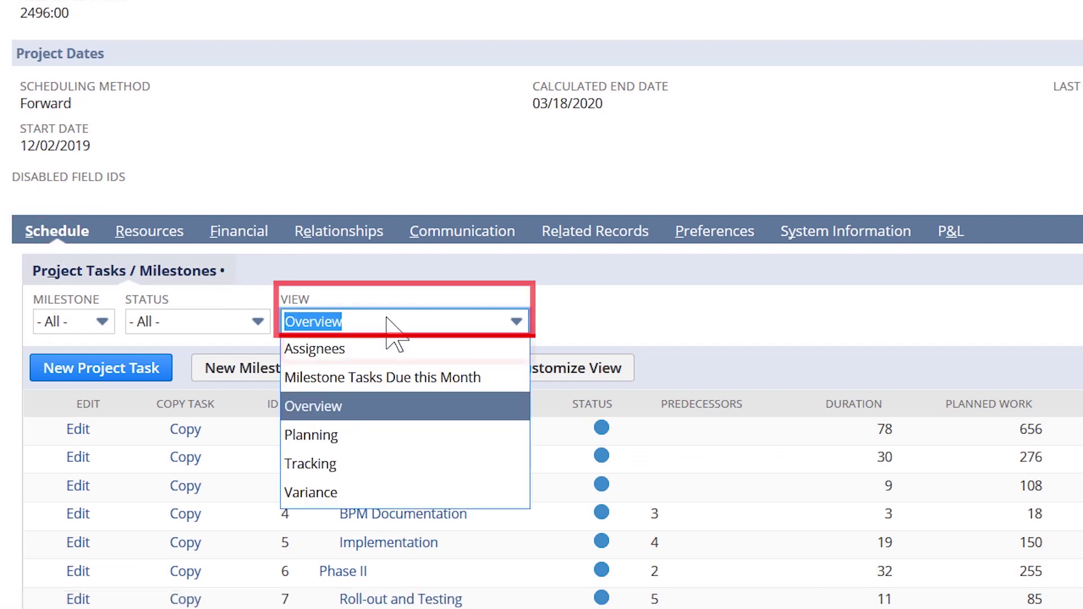
left_click(338, 355)
scroll(150, 467, "down", 2)
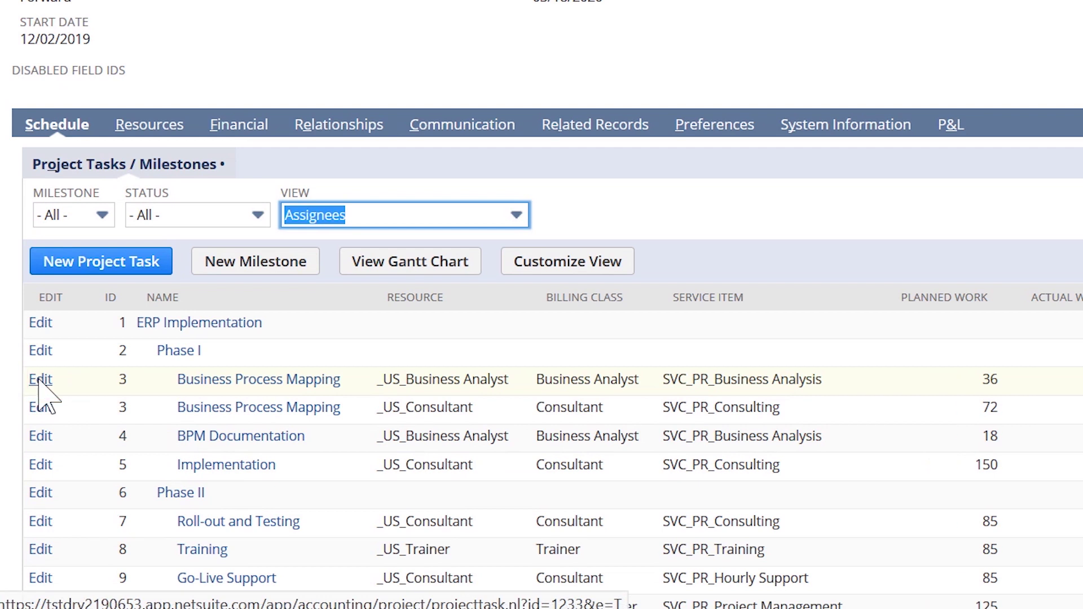
left_click(180, 128)
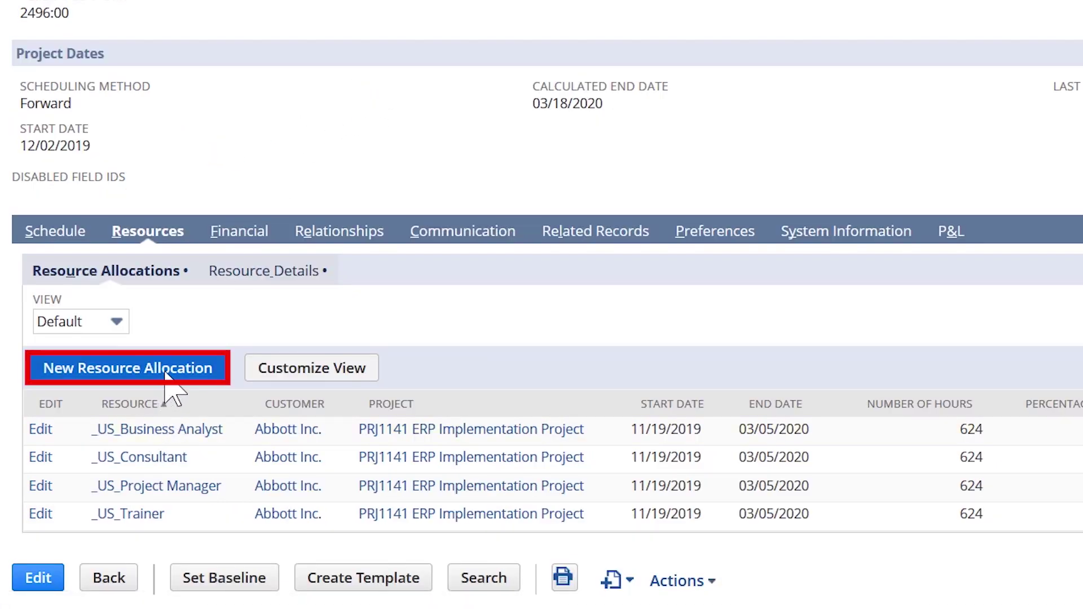
- Create a 50-hour allocation for the chosen employee ending 12/28/2019 and save it
left_click(165, 373)
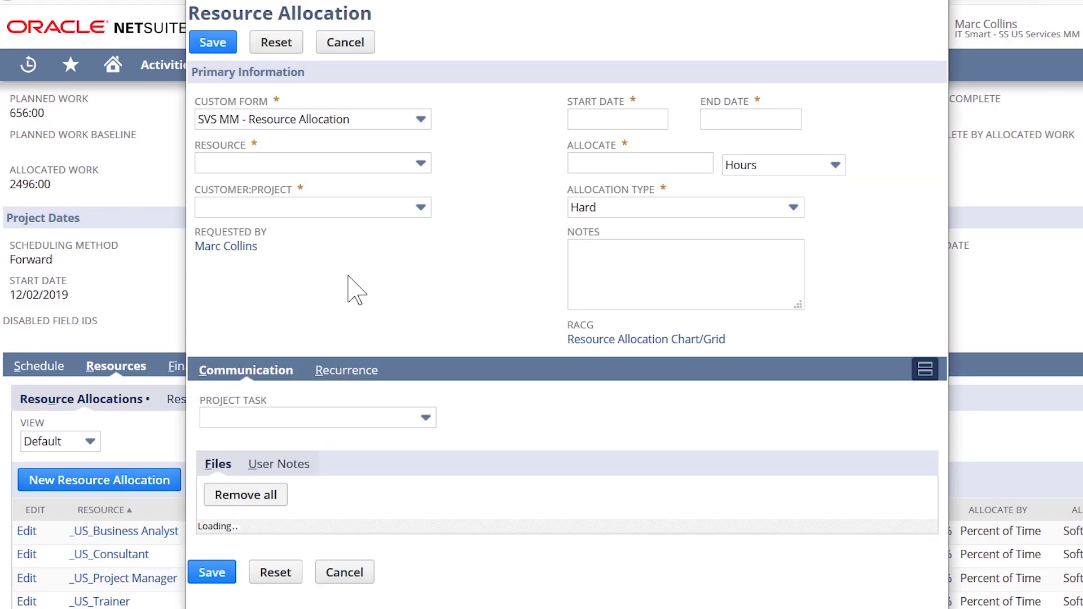
left_click(422, 165)
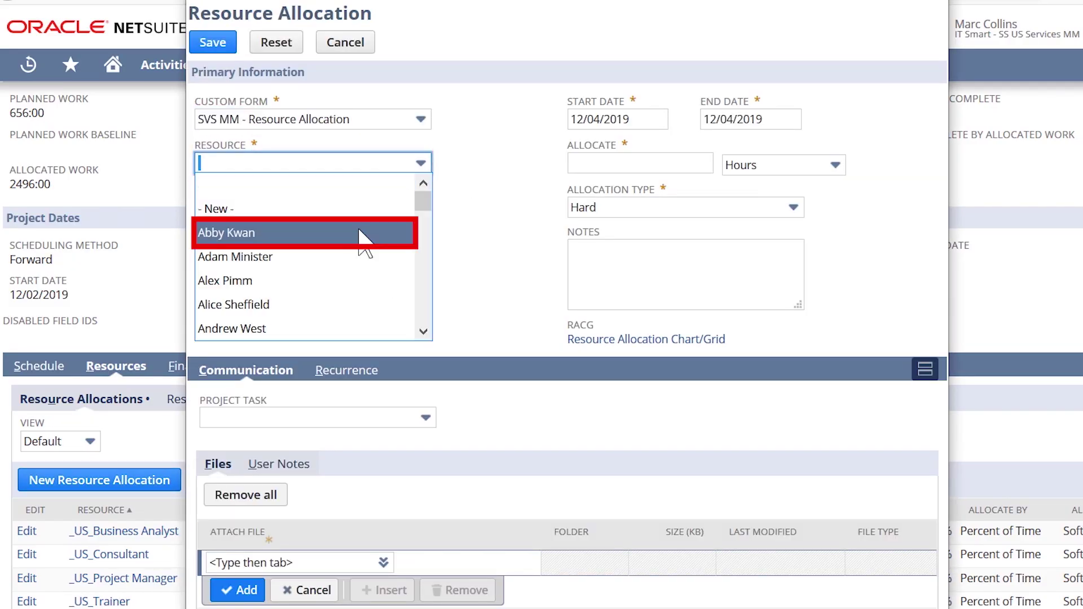
left_click(361, 233)
left_click(632, 164)
type("50")
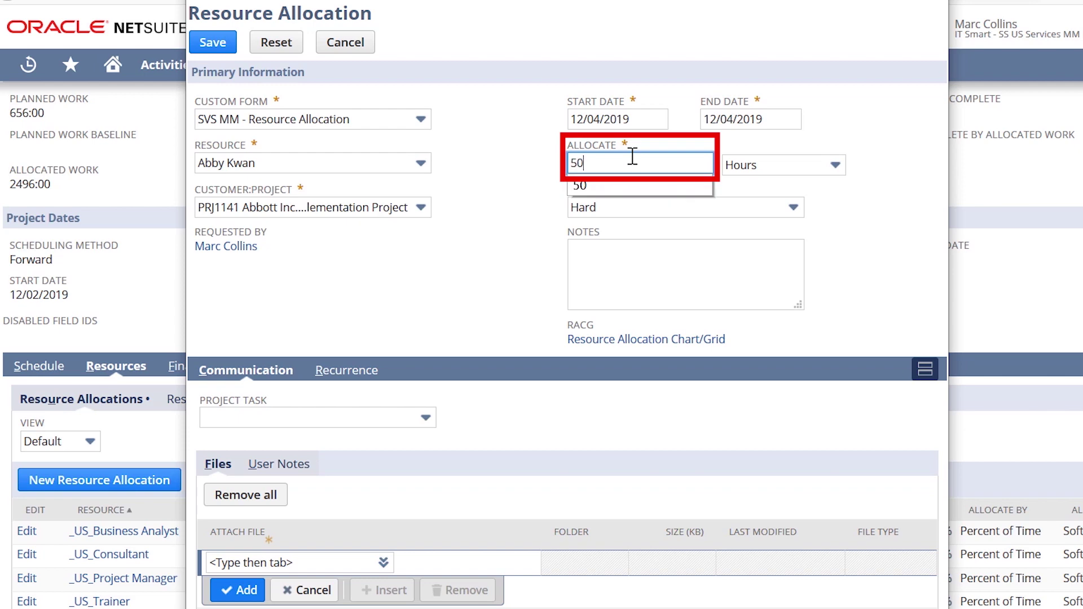
left_click(814, 119)
left_click(848, 259)
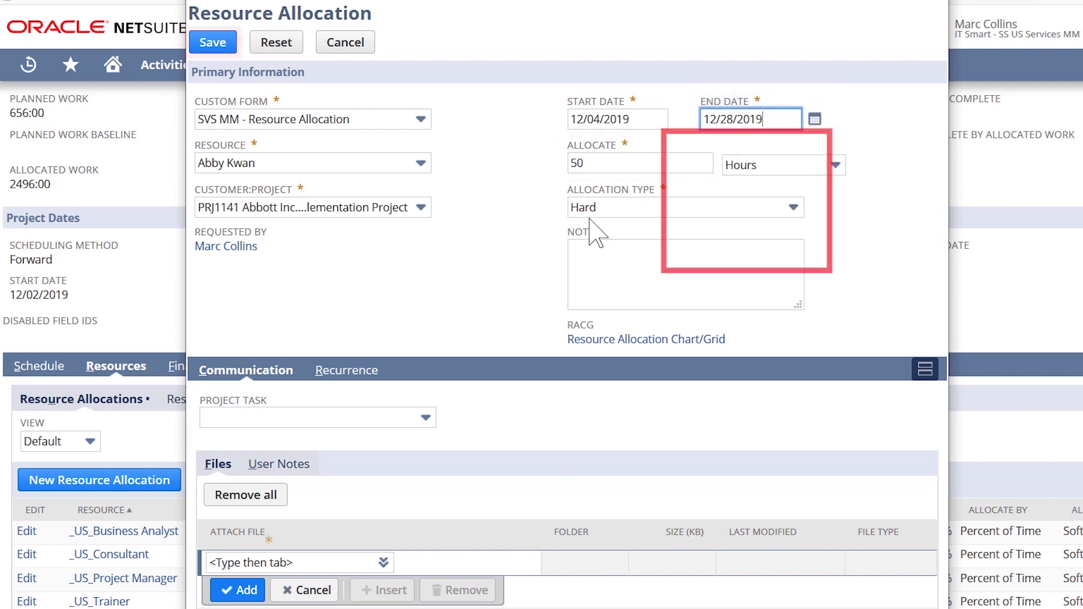
left_click(210, 41)
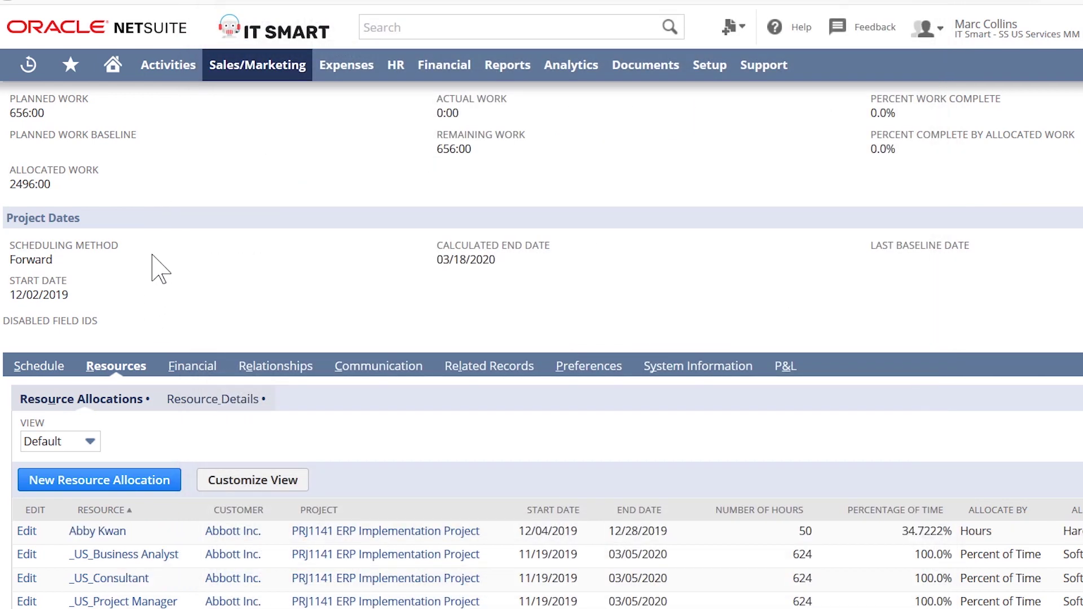
scroll(192, 229, "up", 5)
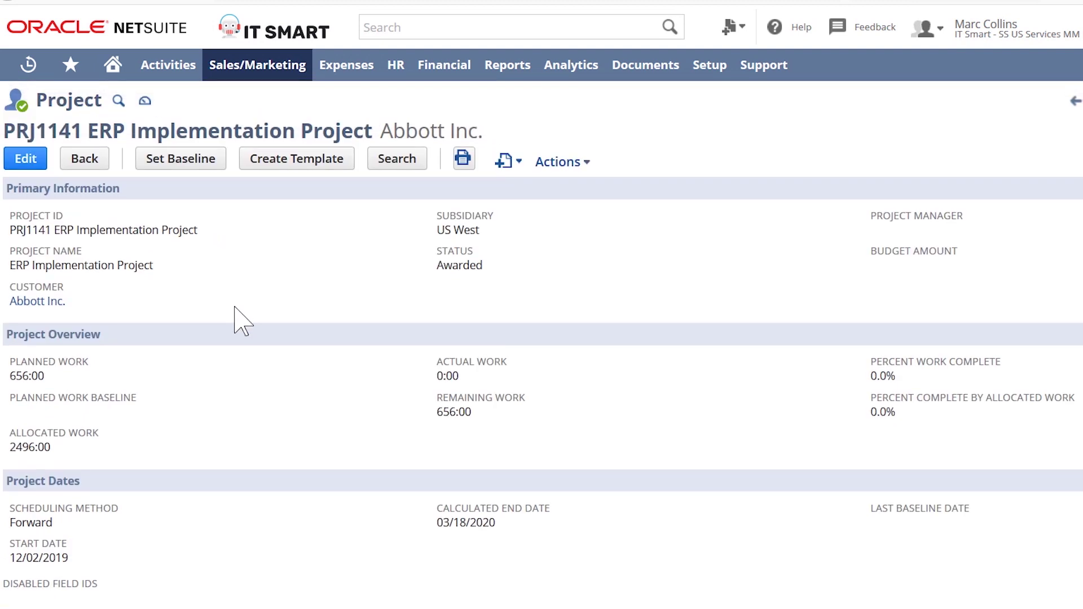
- Open the Resource Allocations chart from the Shortcuts star menu
mouse_move(70, 66)
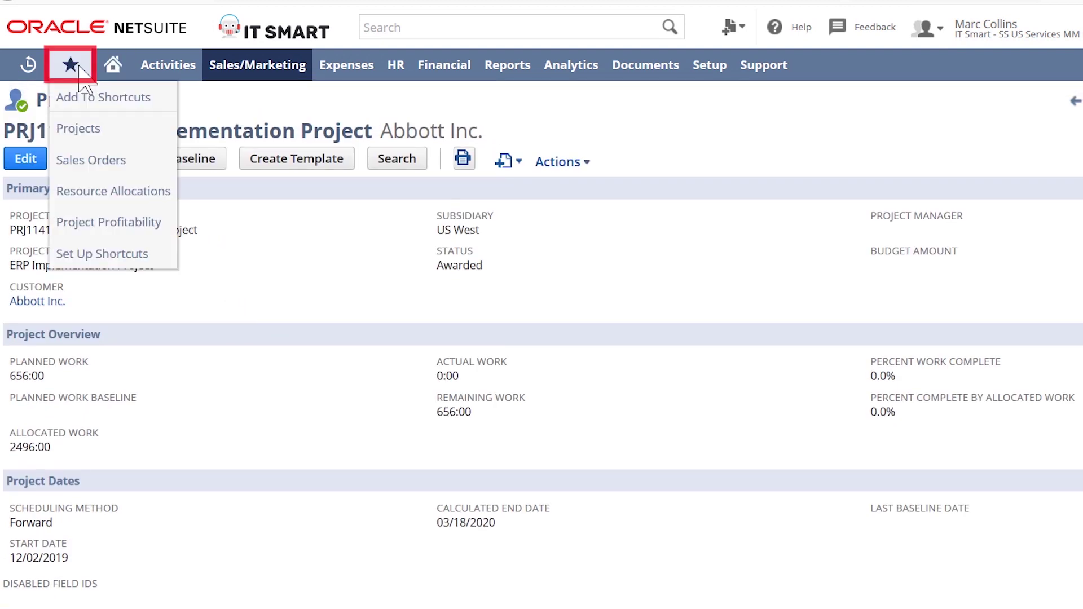
left_click(149, 193)
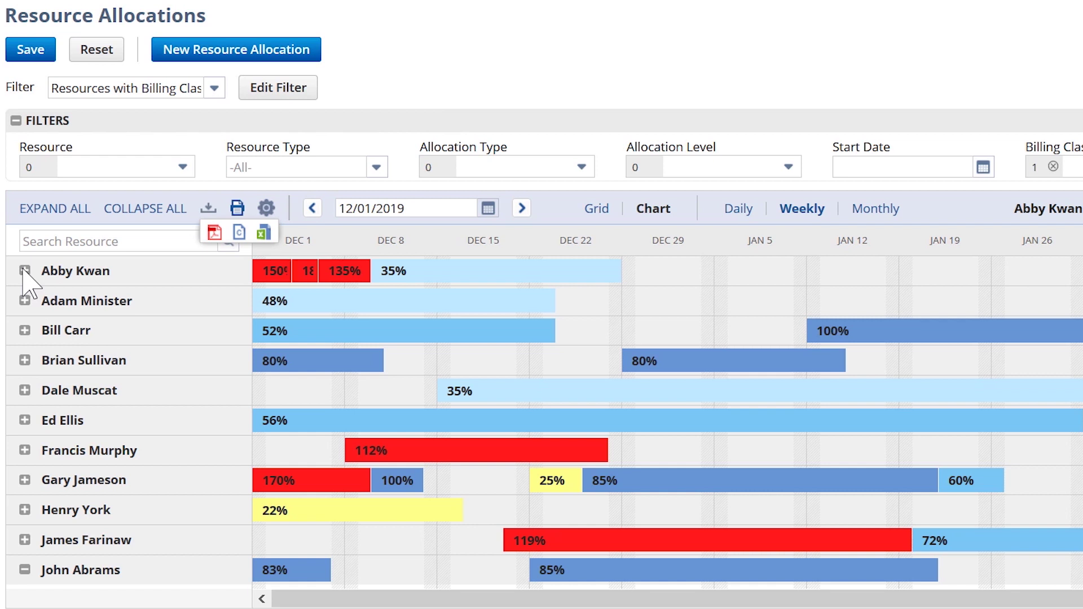
- Expand the first two resources' rows to show their individual project allocations
left_click(24, 271)
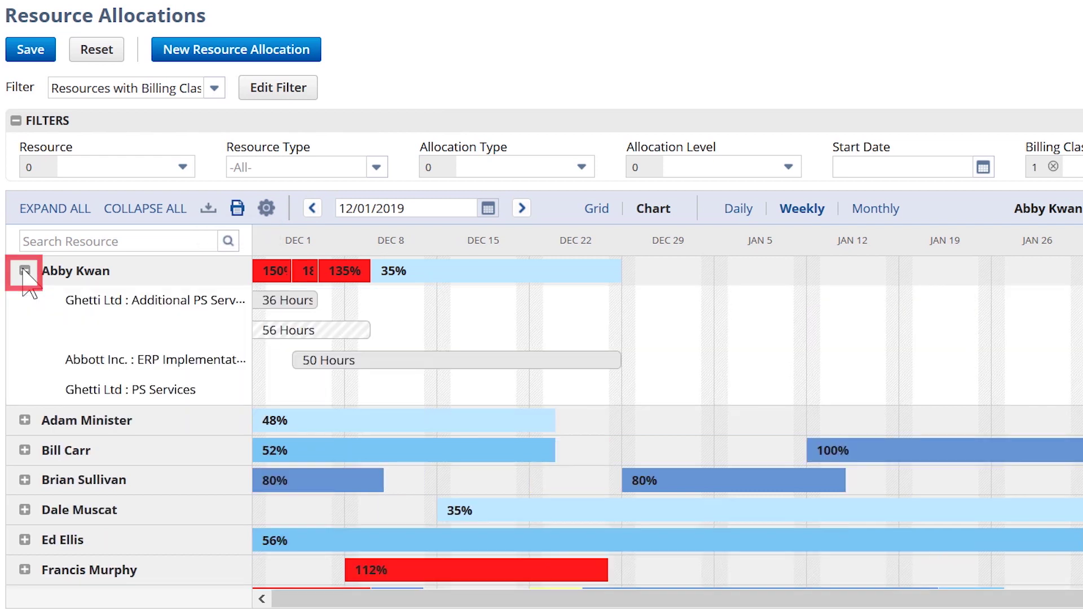
left_click(25, 420)
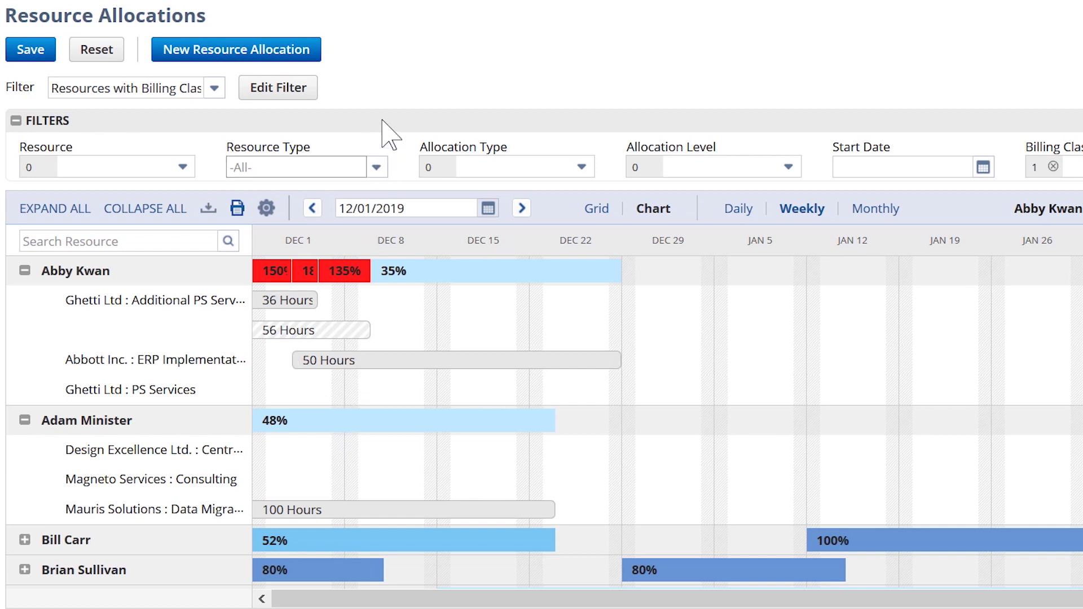
- Start a new allocation resource search with availability ending 03/07/2020
left_click(261, 52)
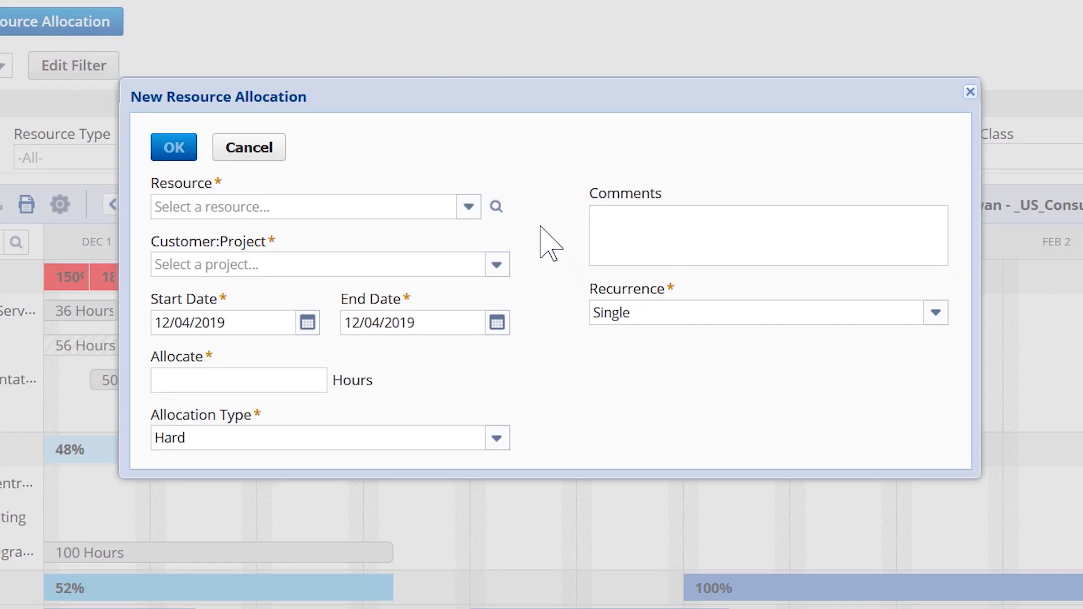
left_click(499, 208)
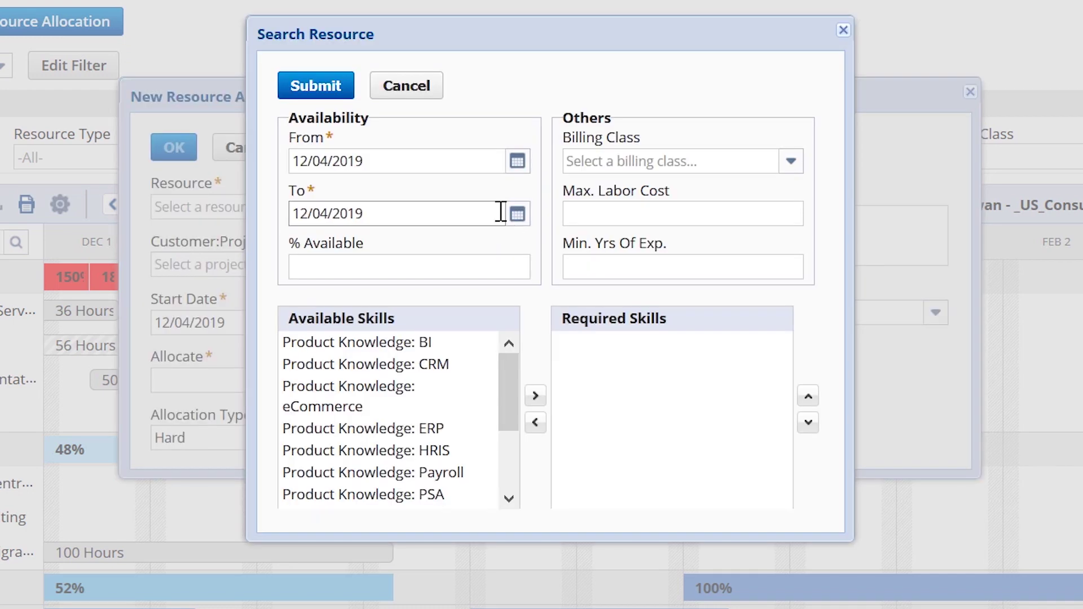
left_click(518, 213)
left_click(455, 241)
left_click(455, 241)
left_click(455, 241)
left_click(460, 284)
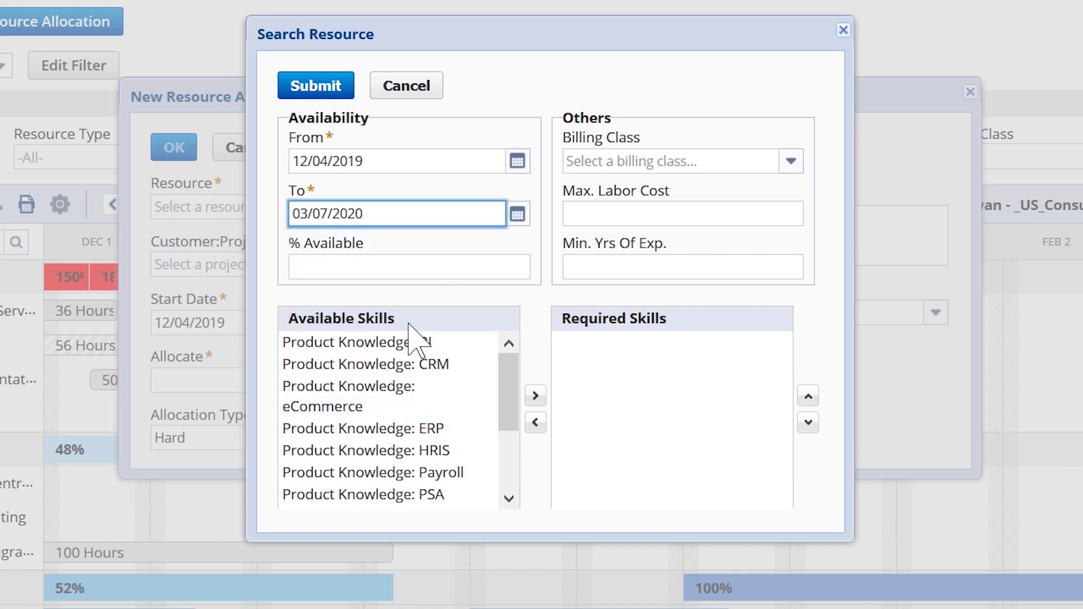
- Require ERP product knowledge and Java EE skills, set billing class to Consultant, and search
scroll(420, 389, "down", 4)
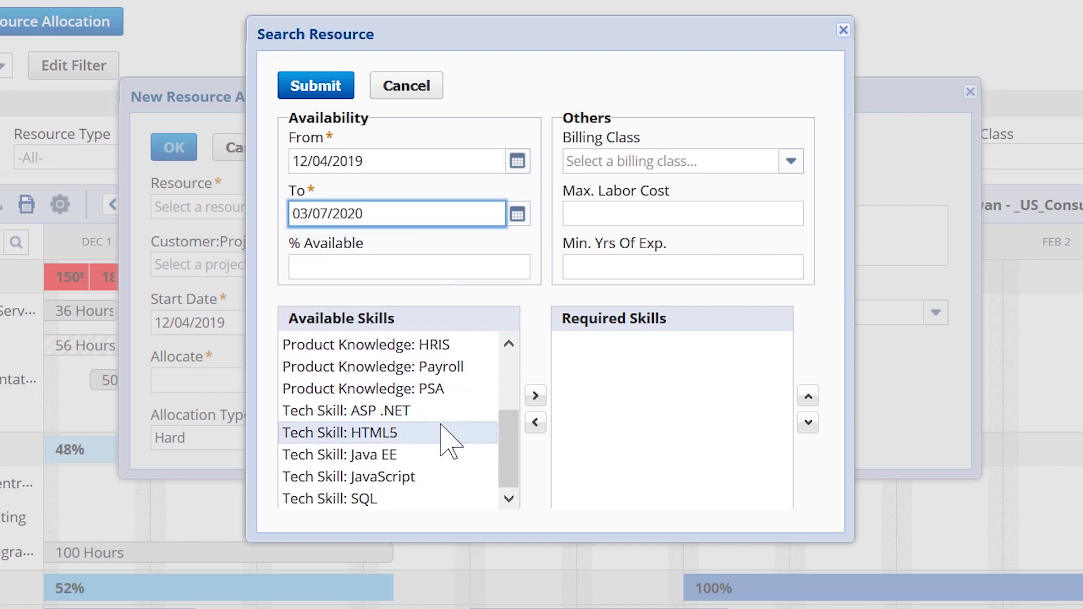
left_click_drag(509, 437, 520, 350)
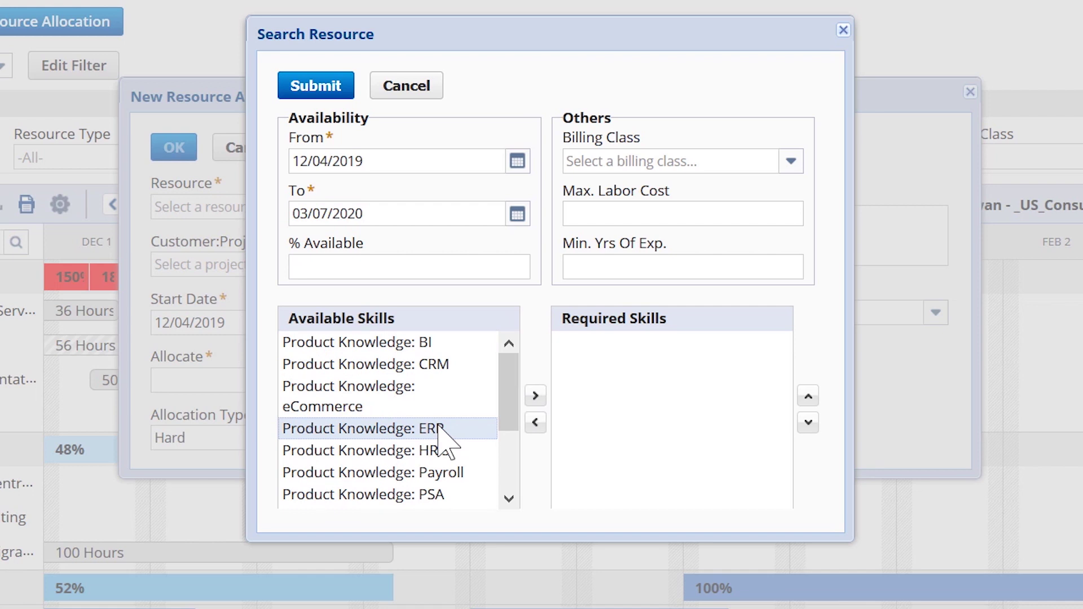
double_click(439, 428)
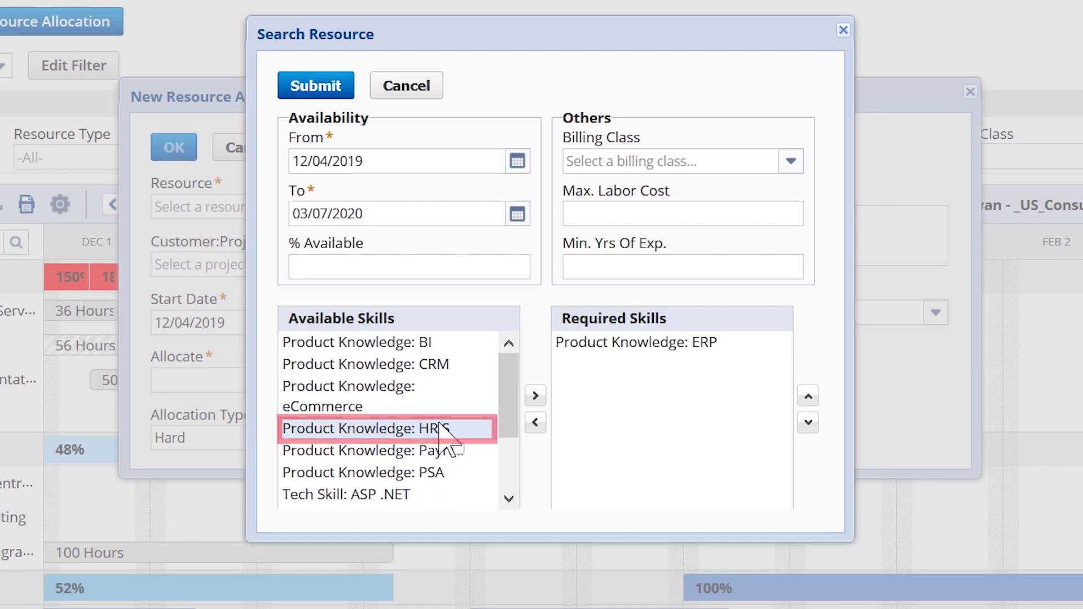
scroll(439, 424, "down", 3)
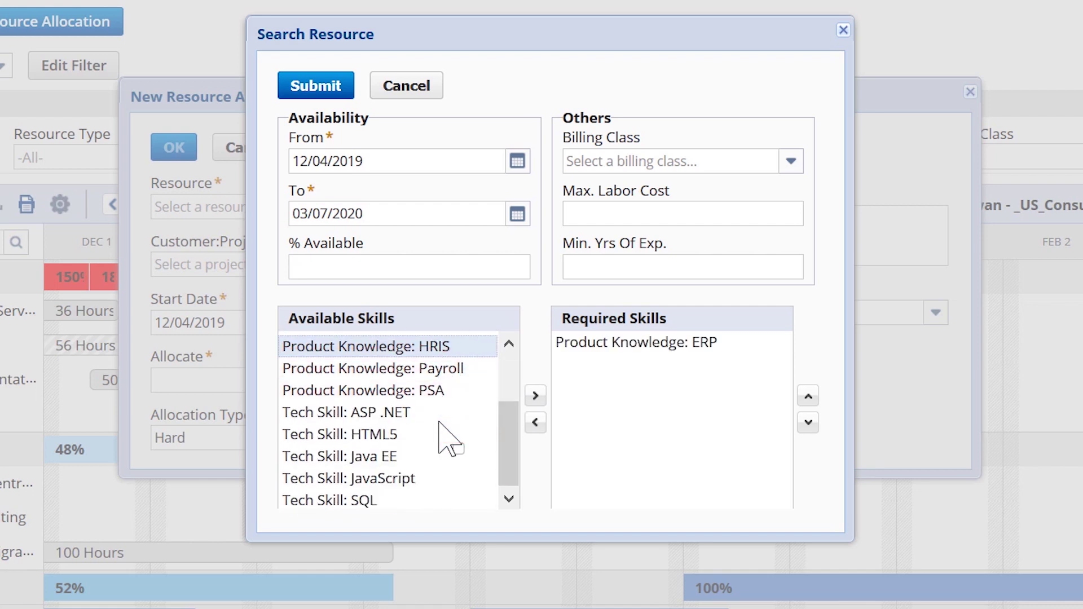
double_click(416, 455)
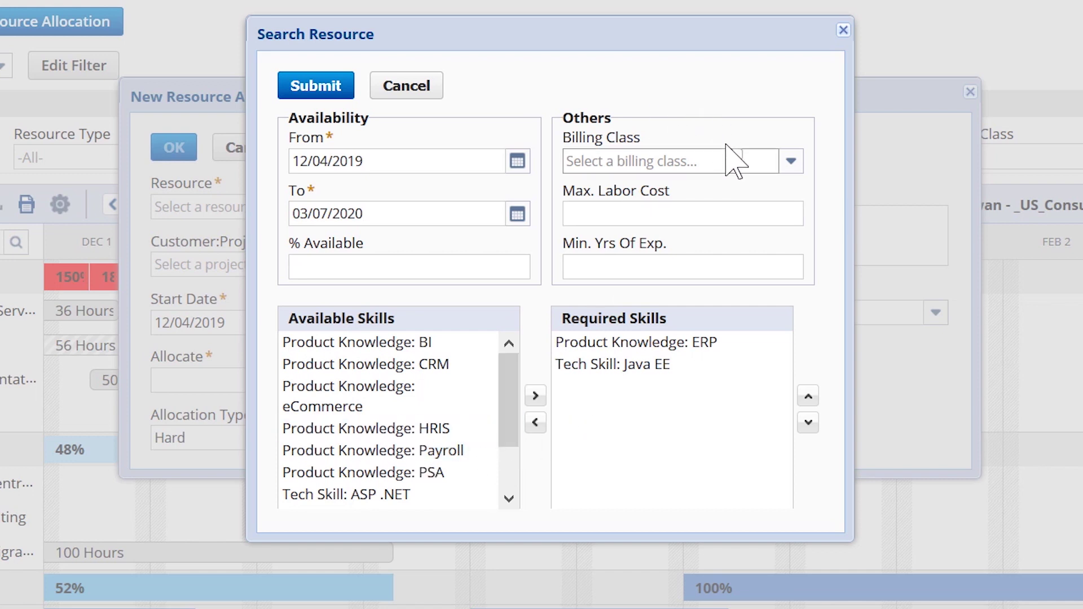
left_click(787, 162)
left_click(712, 231)
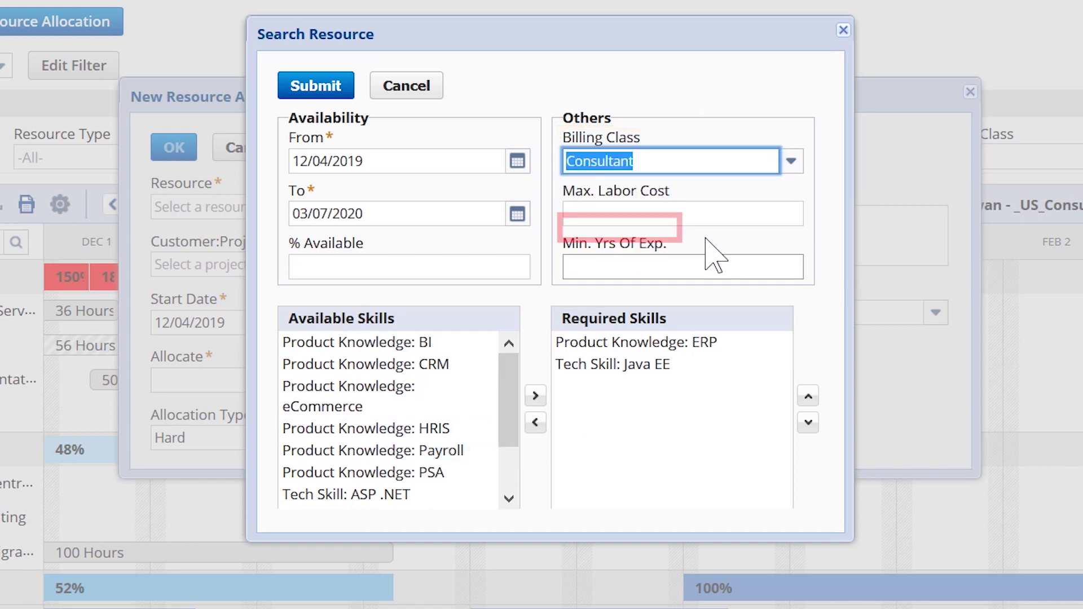
left_click(316, 87)
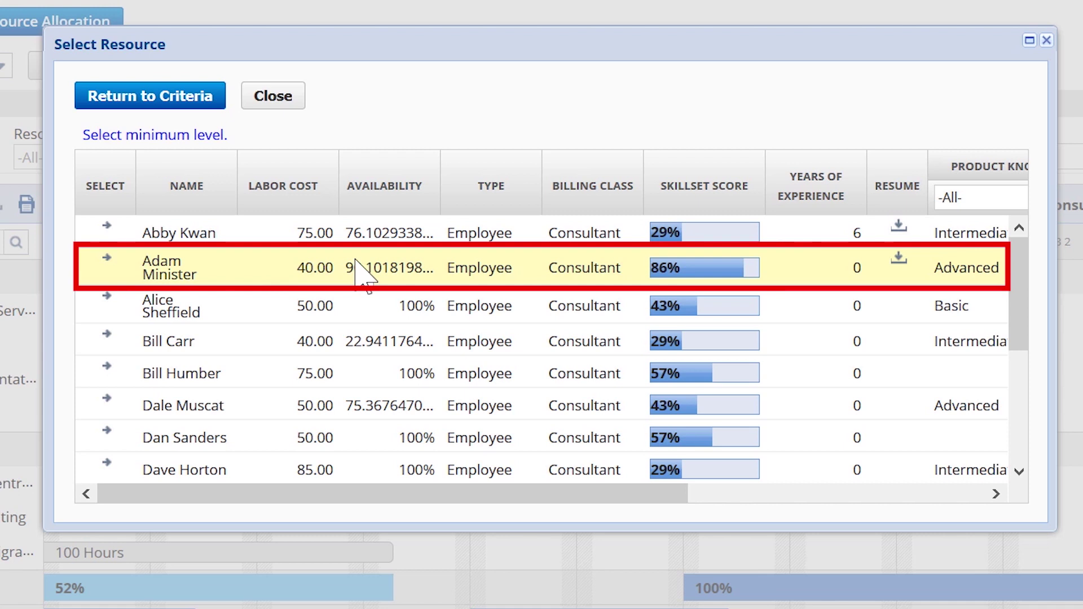
- Allocate the 86% match 150 hours on Abbott Inc. : ERP Implementation Project
left_click(106, 260)
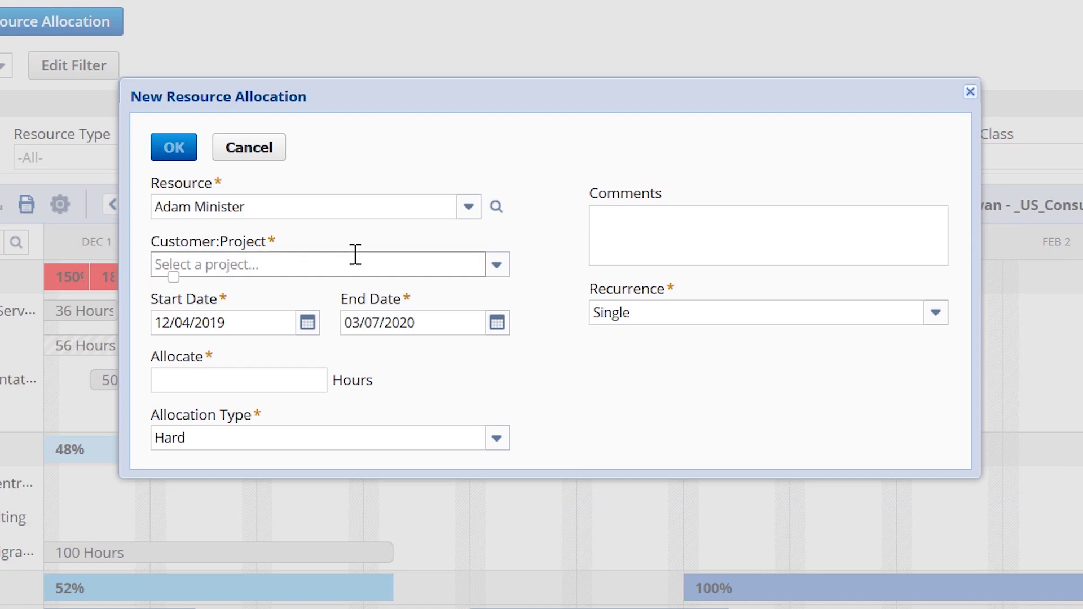
left_click(504, 264)
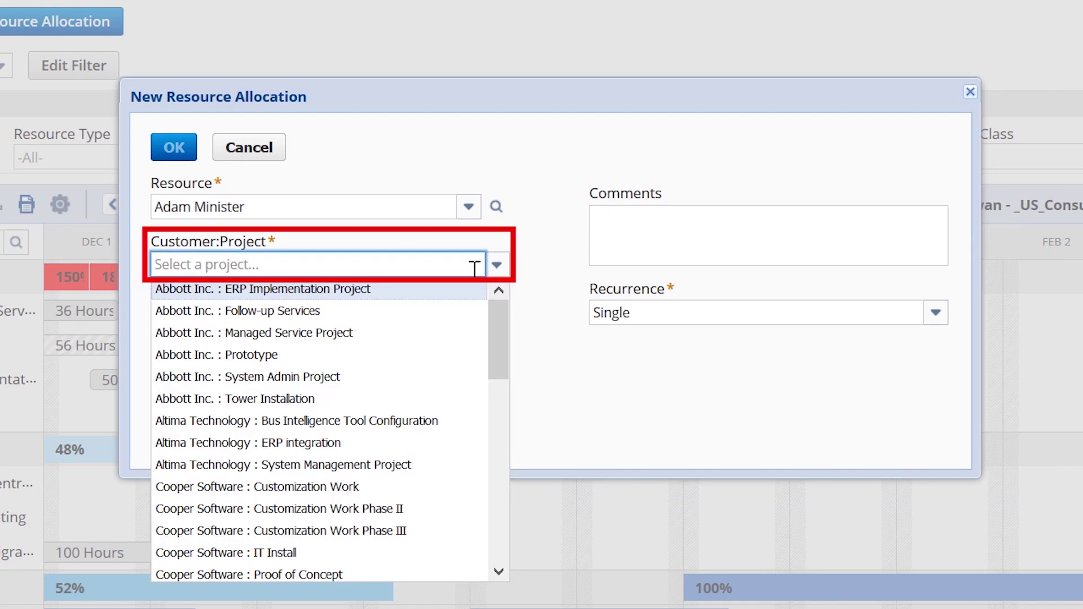
left_click(369, 290)
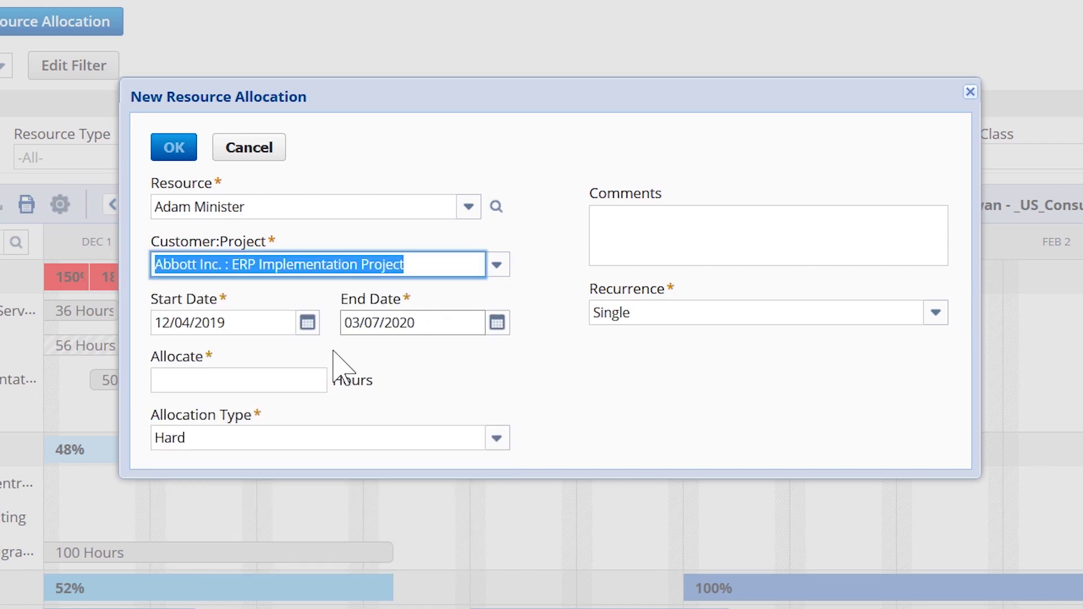
left_click(304, 380)
type("15")
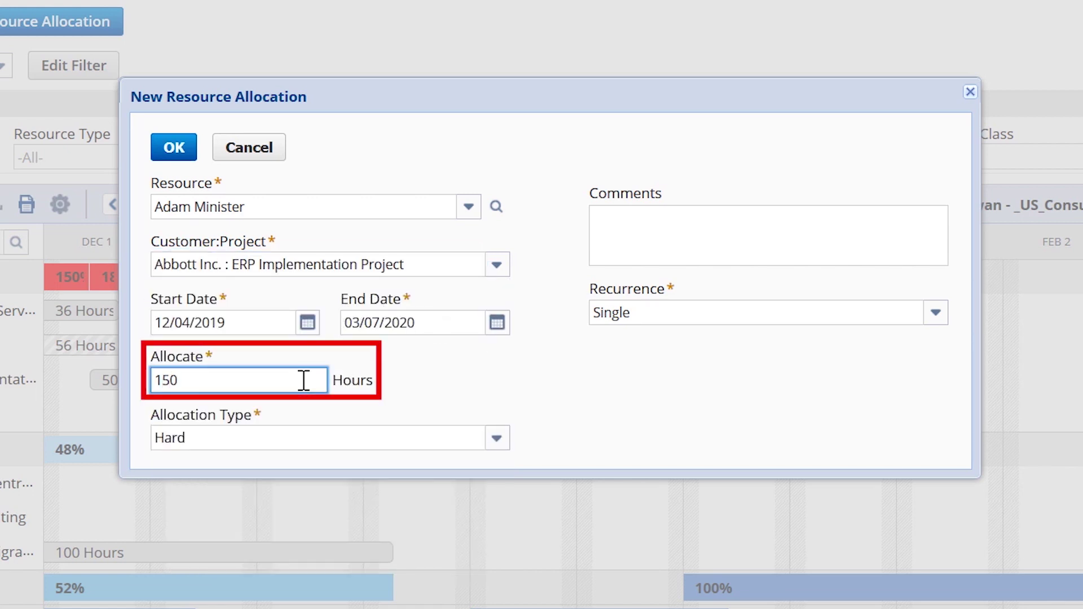
type("0")
left_click(171, 148)
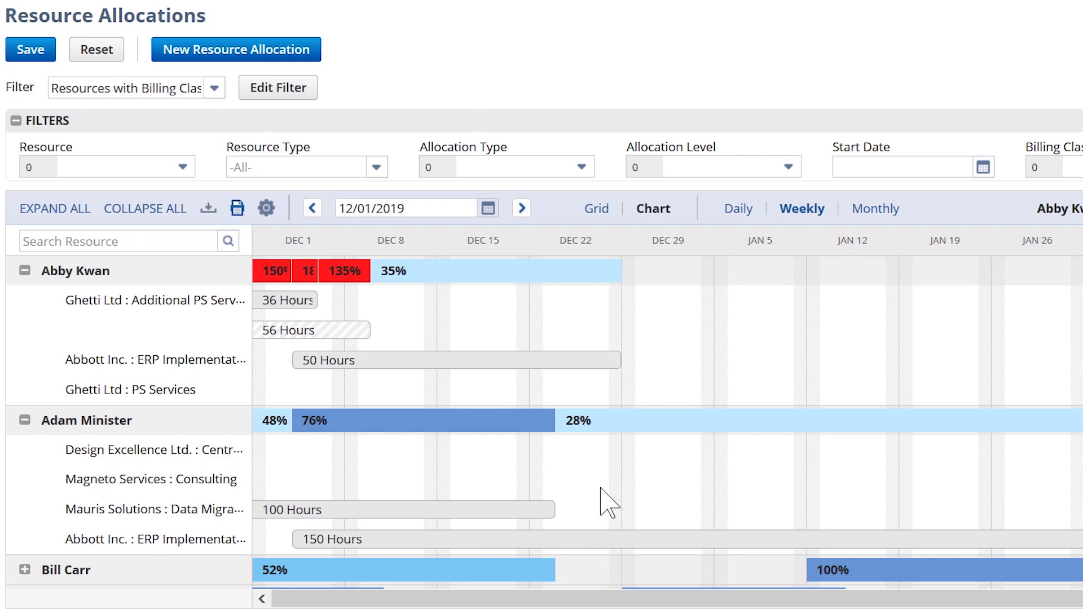
- Collapse the first two resources and the _US_Consultant rows in the allocation chart
left_click(24, 270)
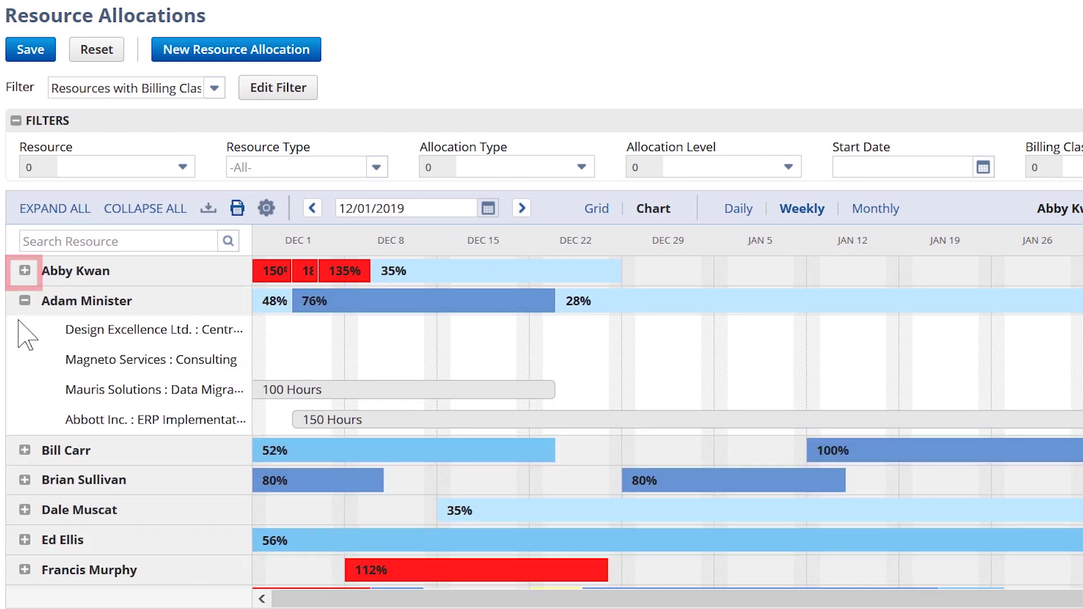
left_click(24, 301)
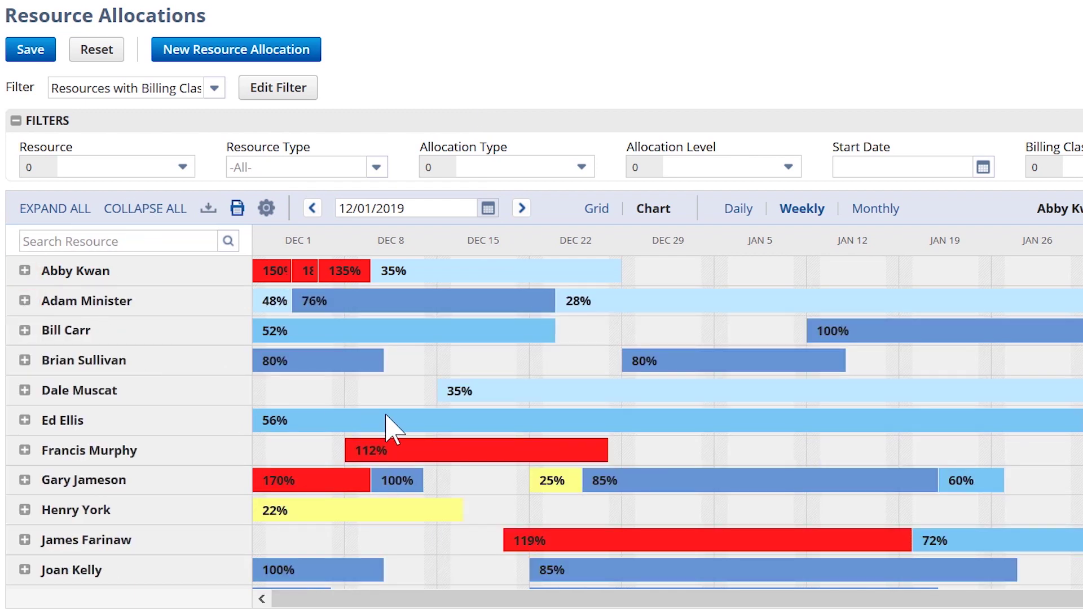
scroll(361, 316, "down", 4)
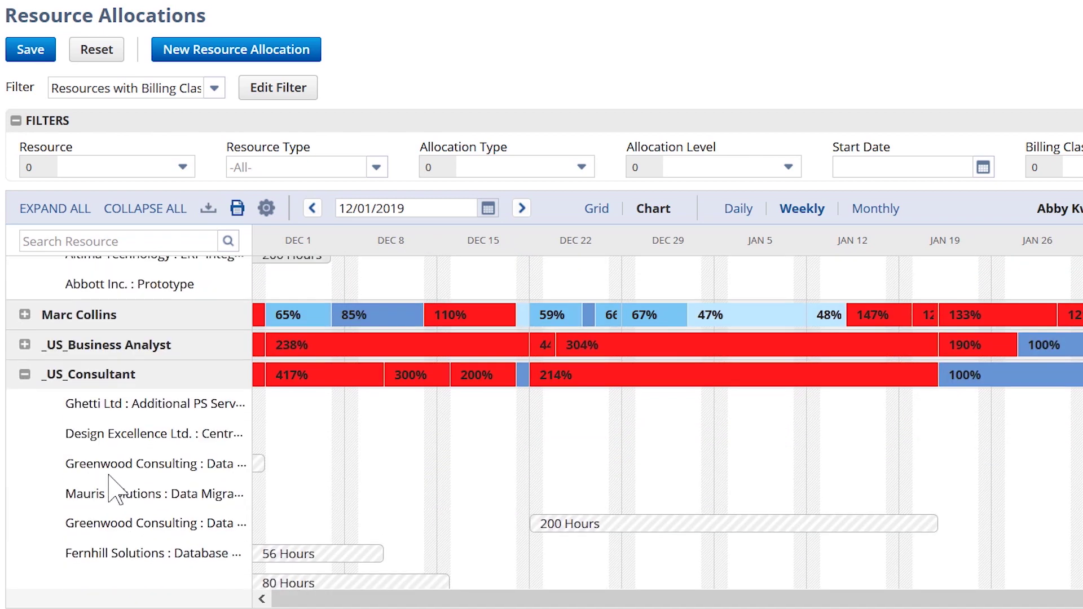
left_click(25, 374)
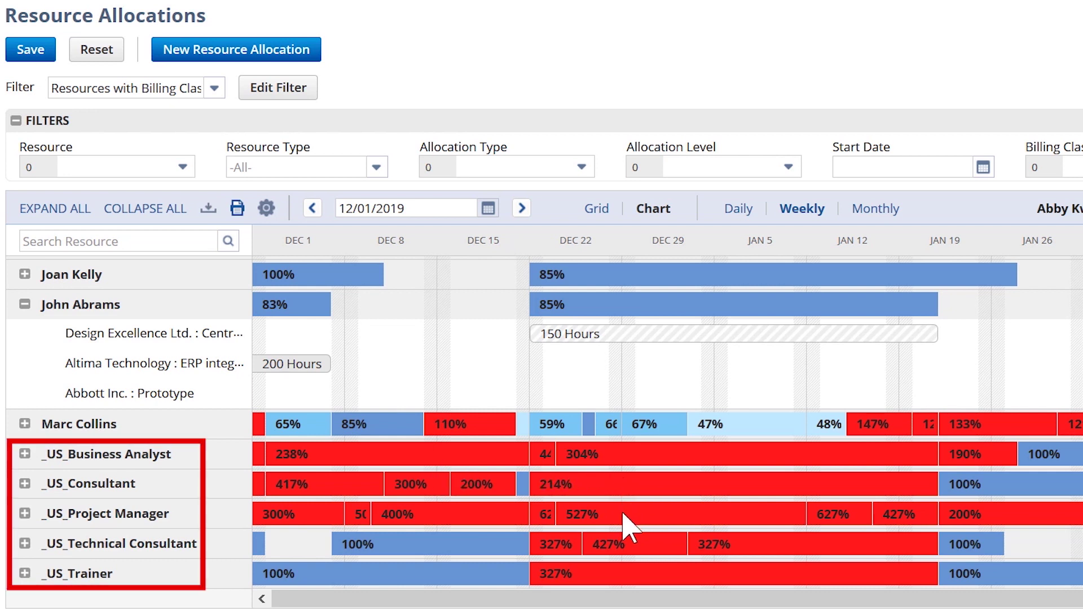
- Filter the allocation chart to the Consultant billing class
left_click(160, 516)
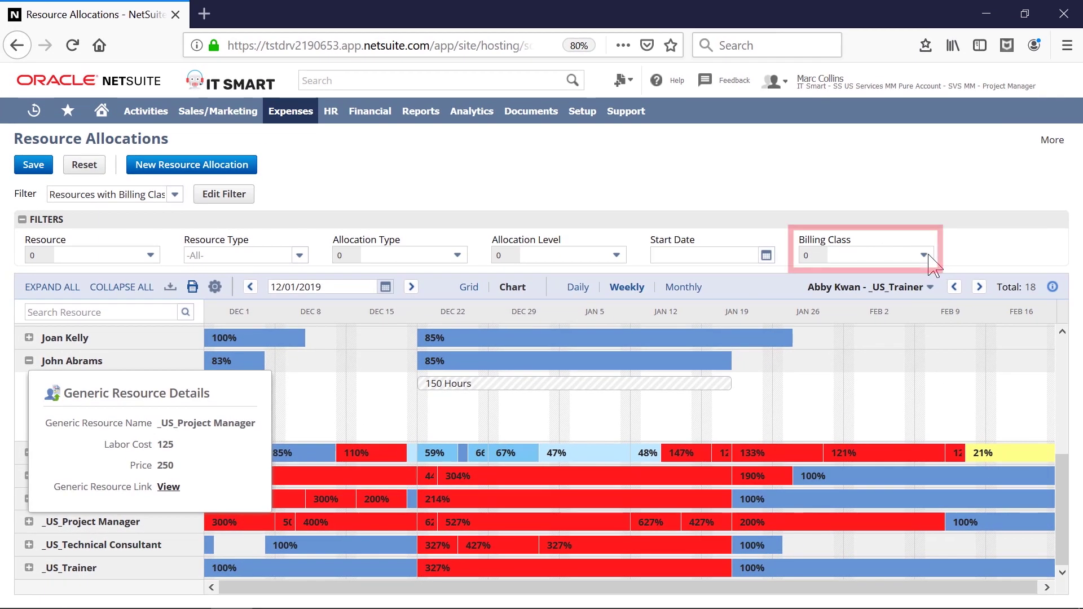
left_click(925, 256)
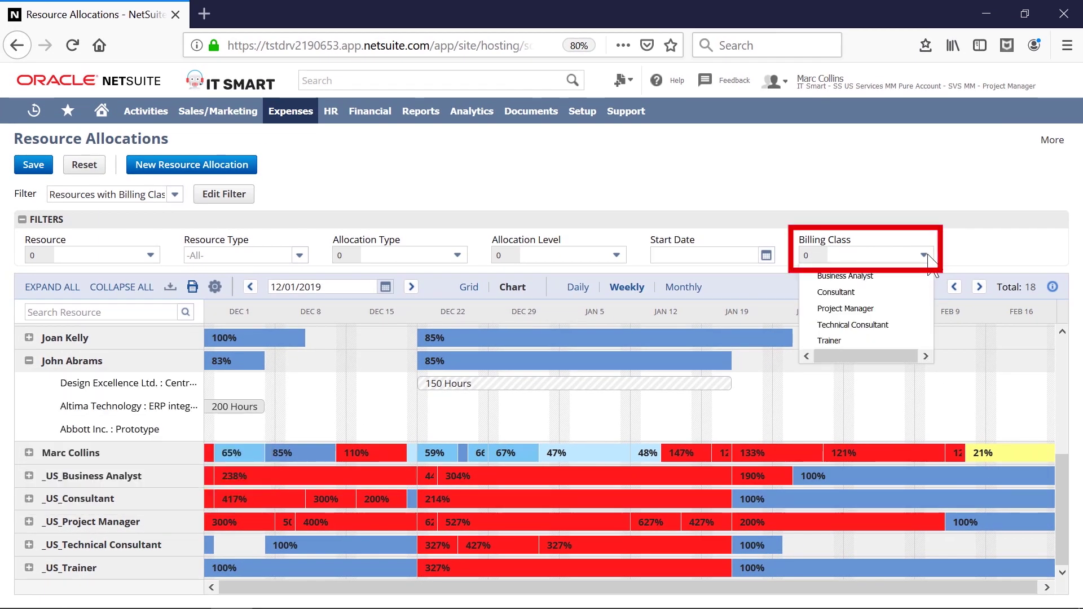
left_click(894, 294)
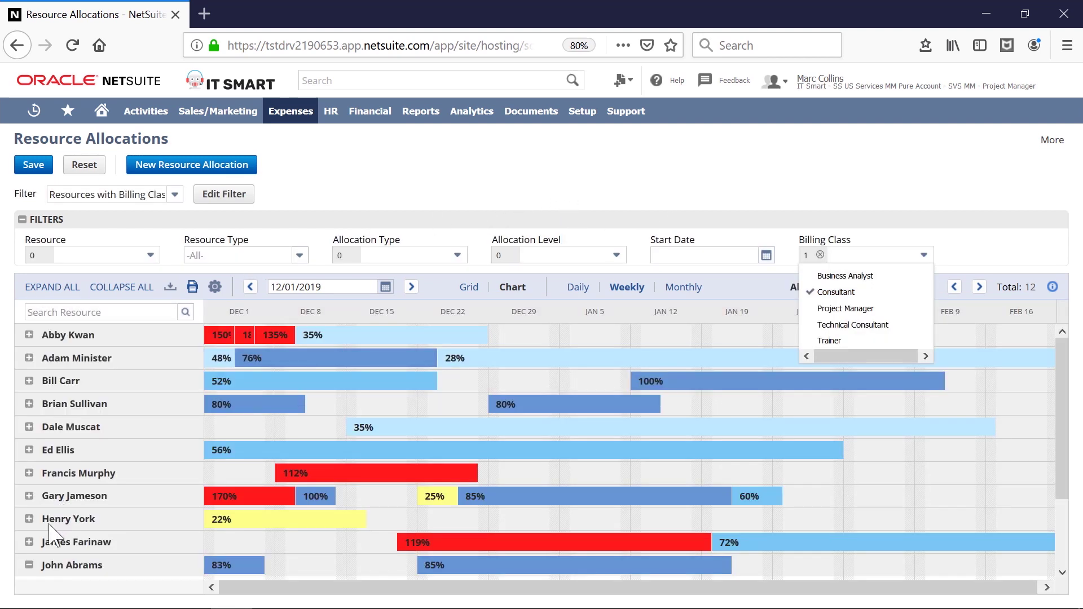
left_click(29, 575)
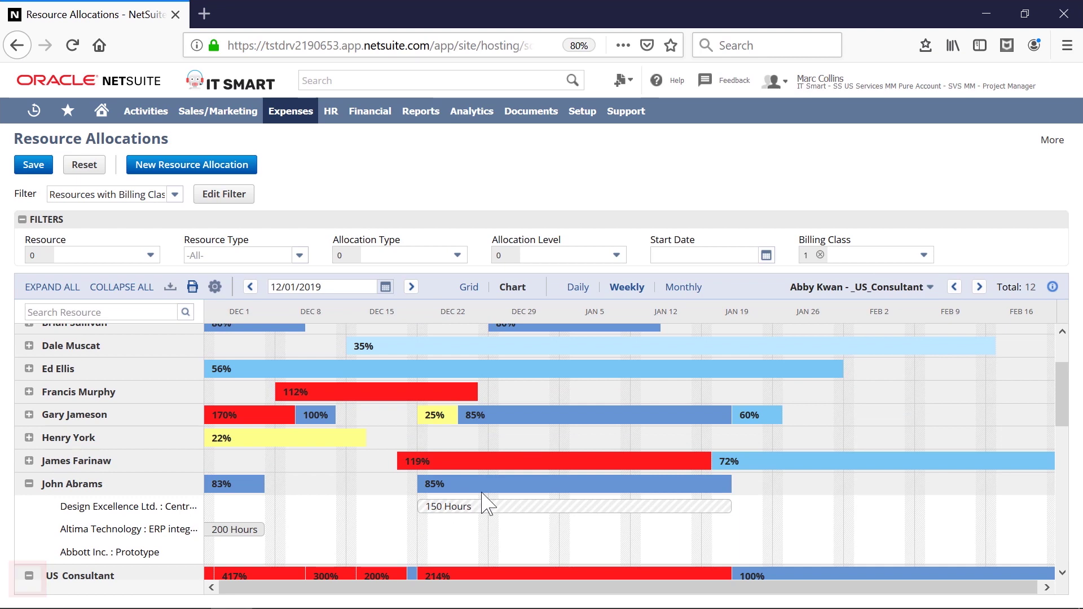
scroll(531, 534, "down", 2)
scroll(526, 533, "down", 1)
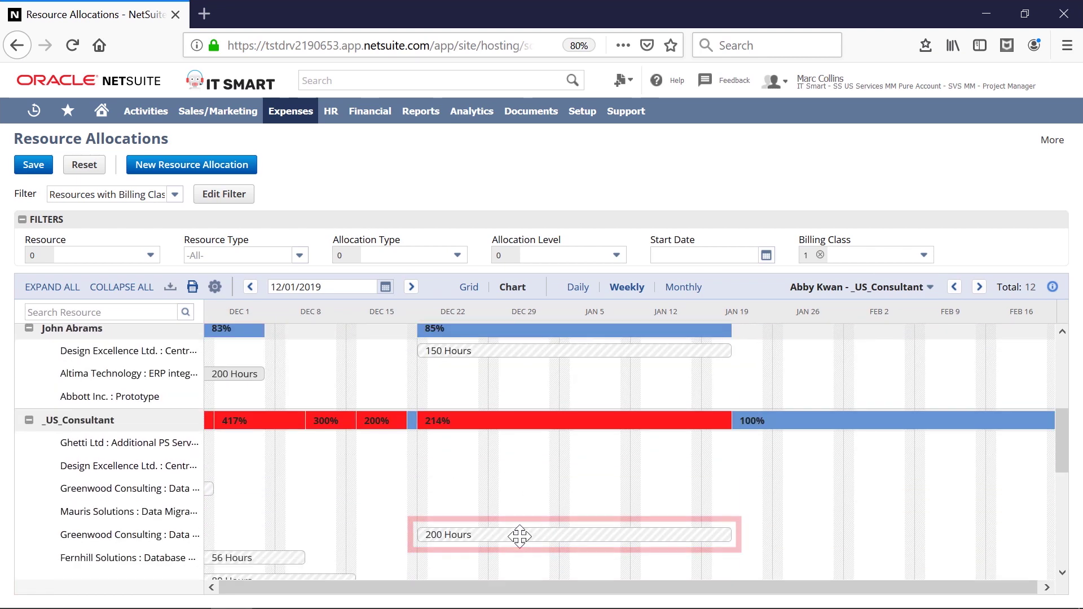
- Reassign the _US_Consultant 200-hour allocation to a real employee and save the chart changes
double_click(519, 534)
left_click(487, 288)
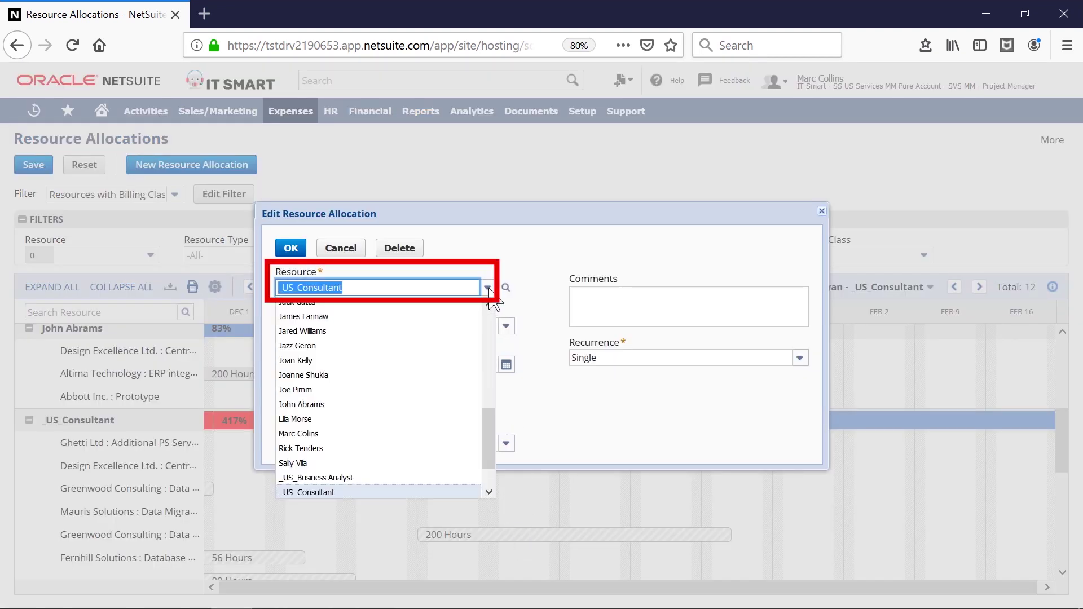
type("jo")
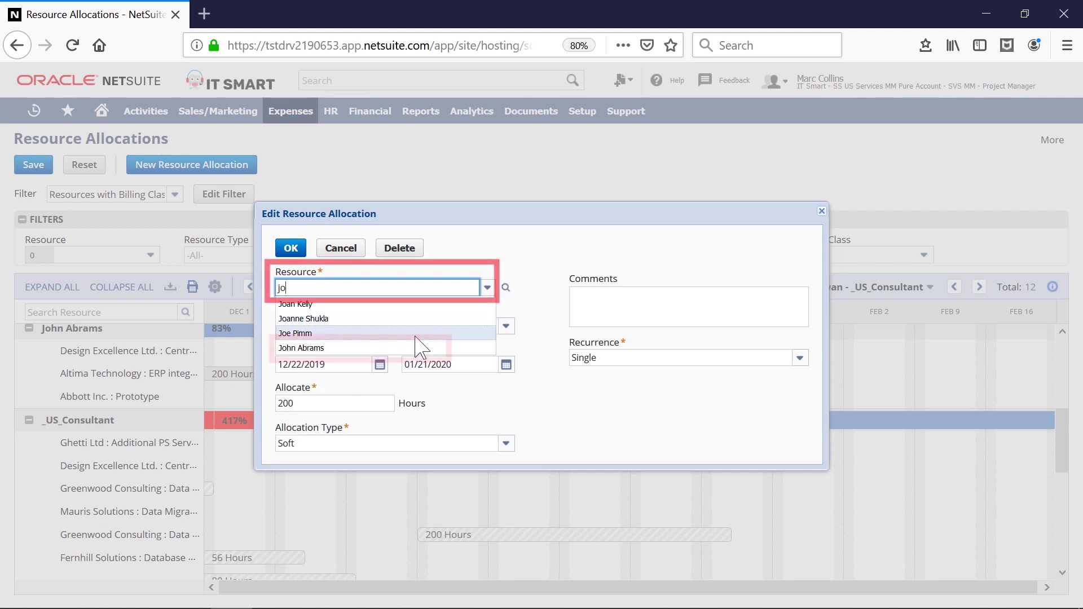
left_click(395, 347)
left_click(288, 249)
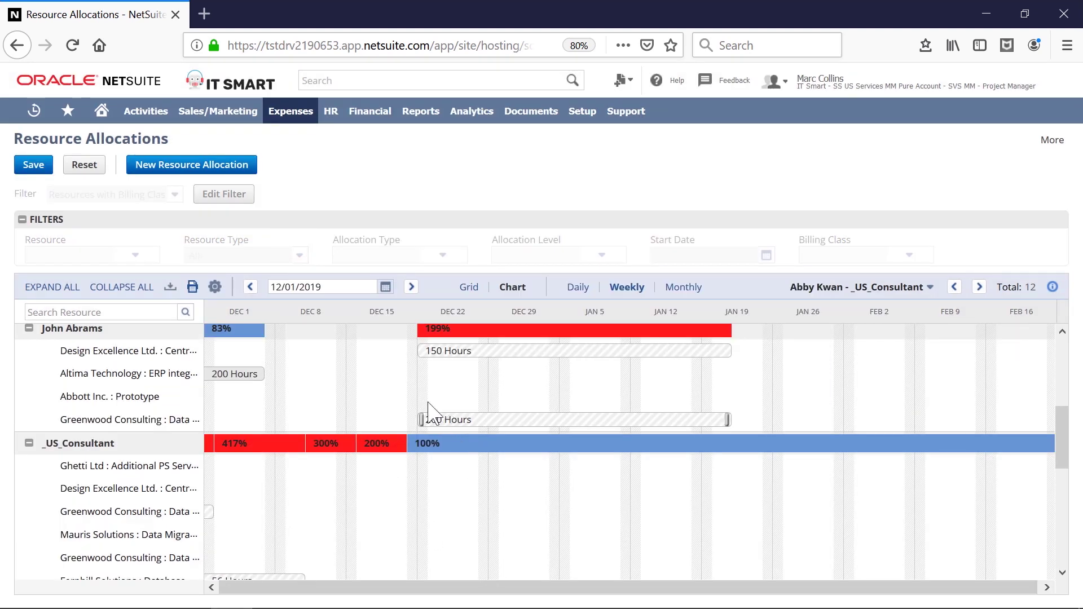
left_click(33, 166)
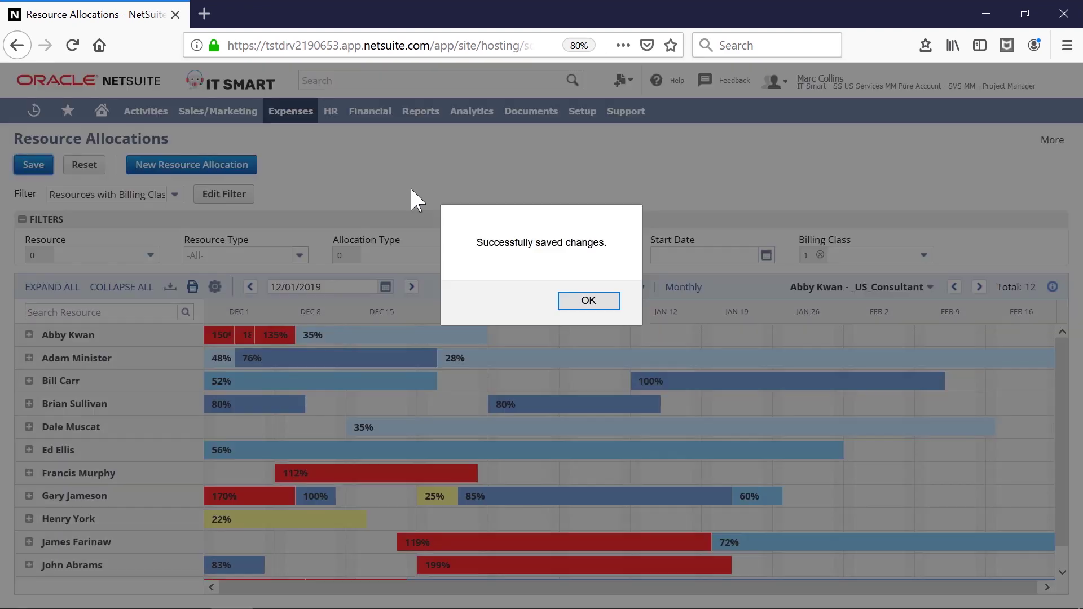
left_click(581, 300)
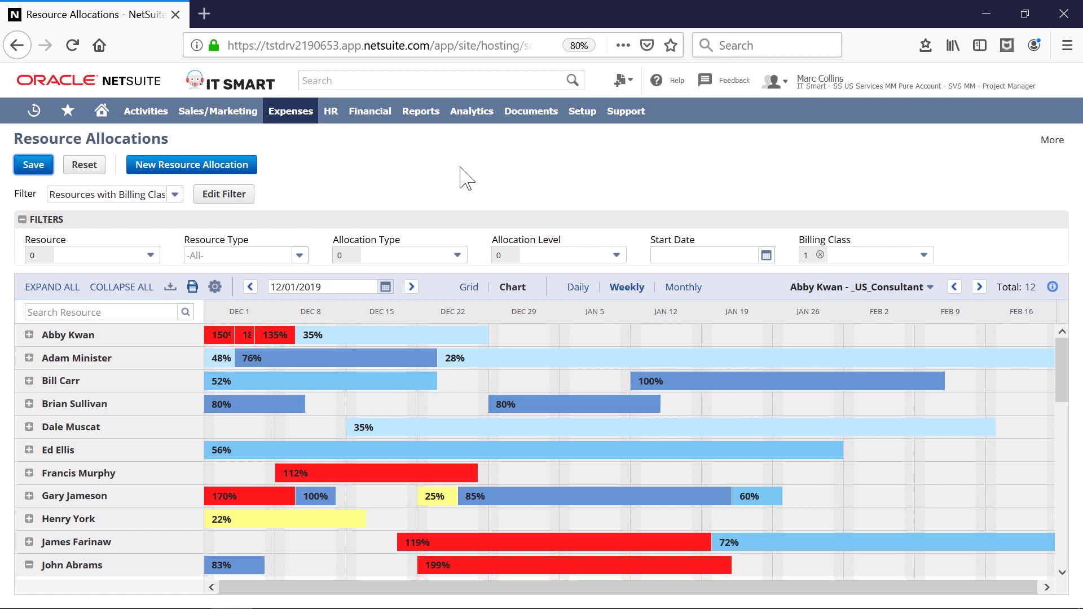
left_click(398, 83)
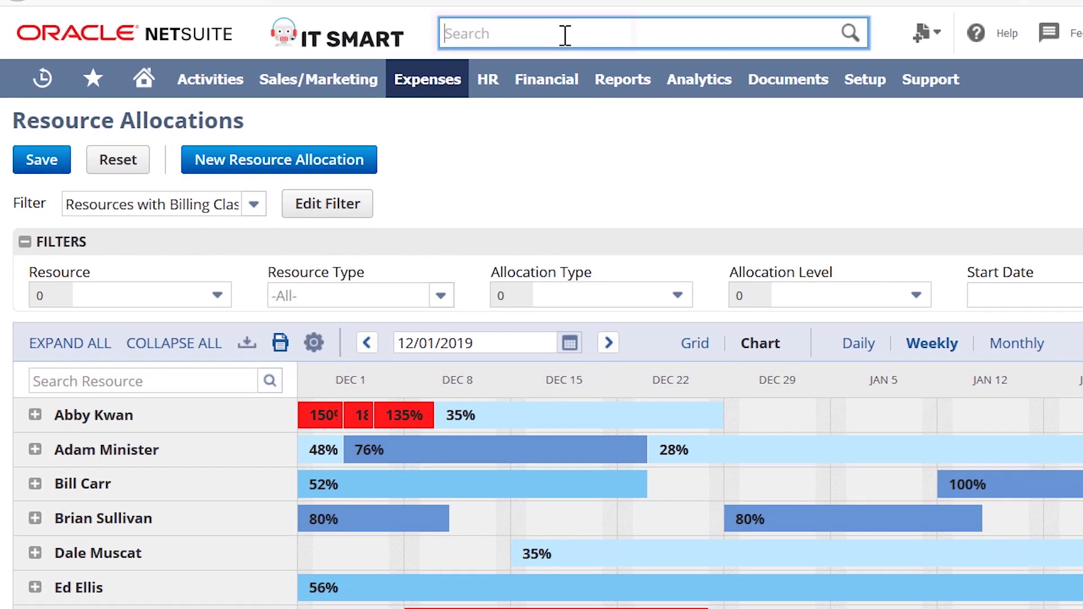
- Search NetSuite for 'utilization by res'
type("utilizat")
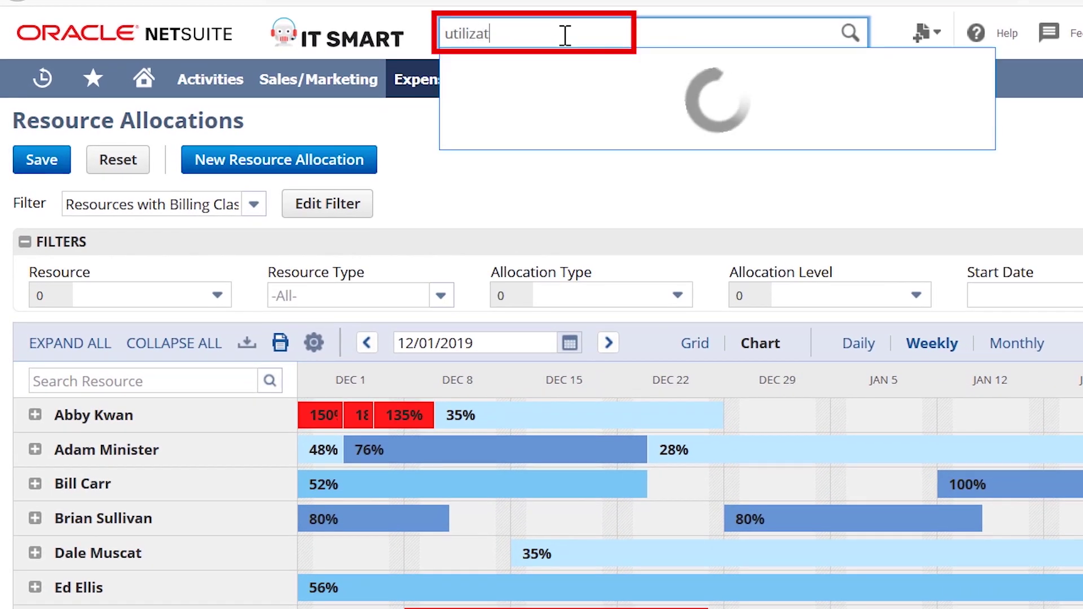
type("ion by res")
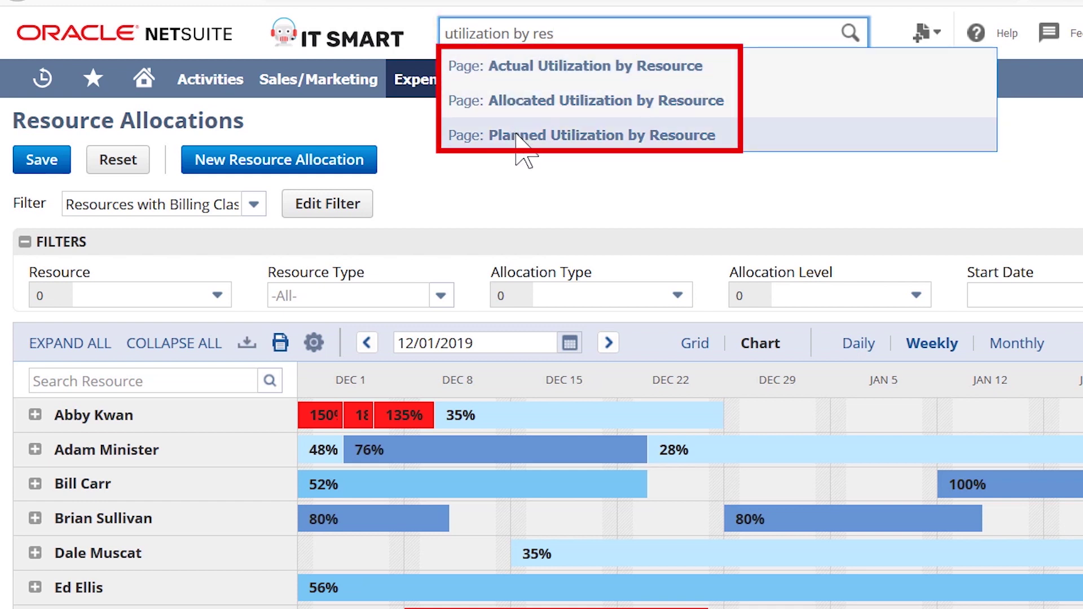
- Open the Allocated Utilization by Resource report and expand its first two resources' project rows
left_click(564, 102)
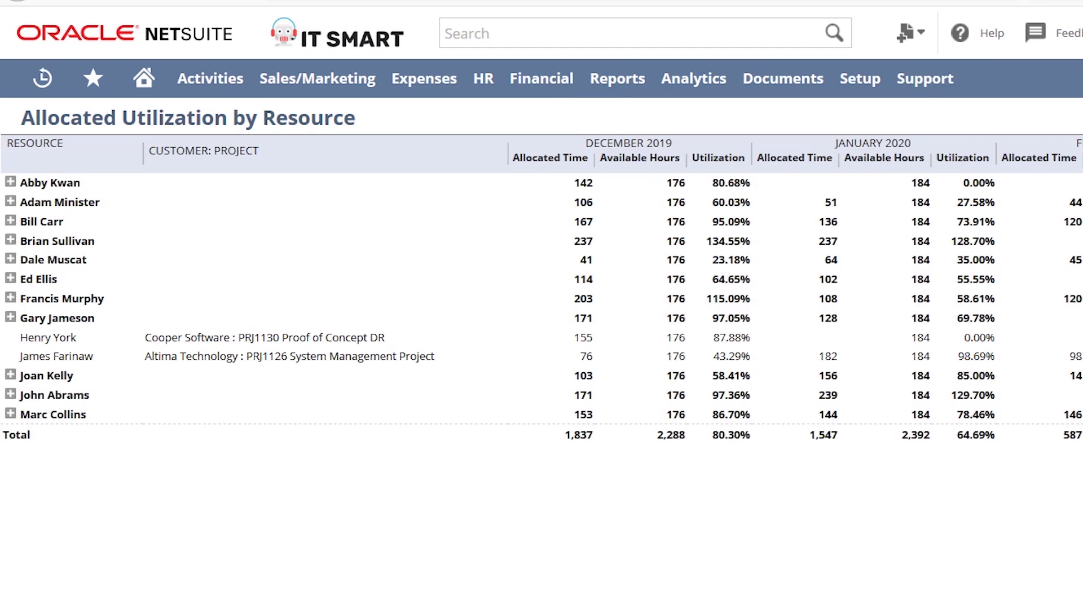
left_click(10, 183)
left_click(10, 280)
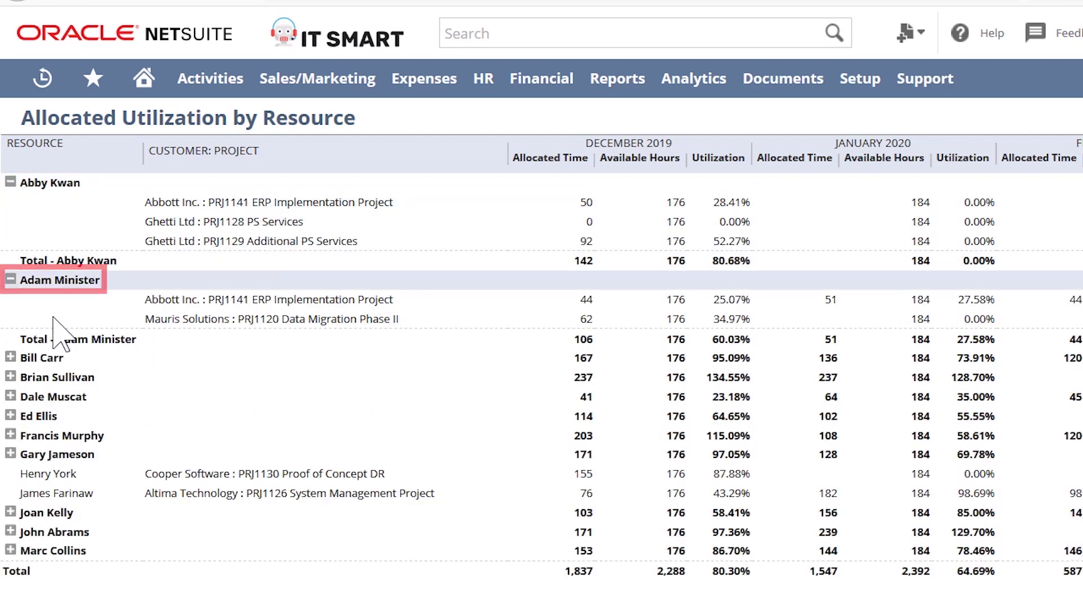